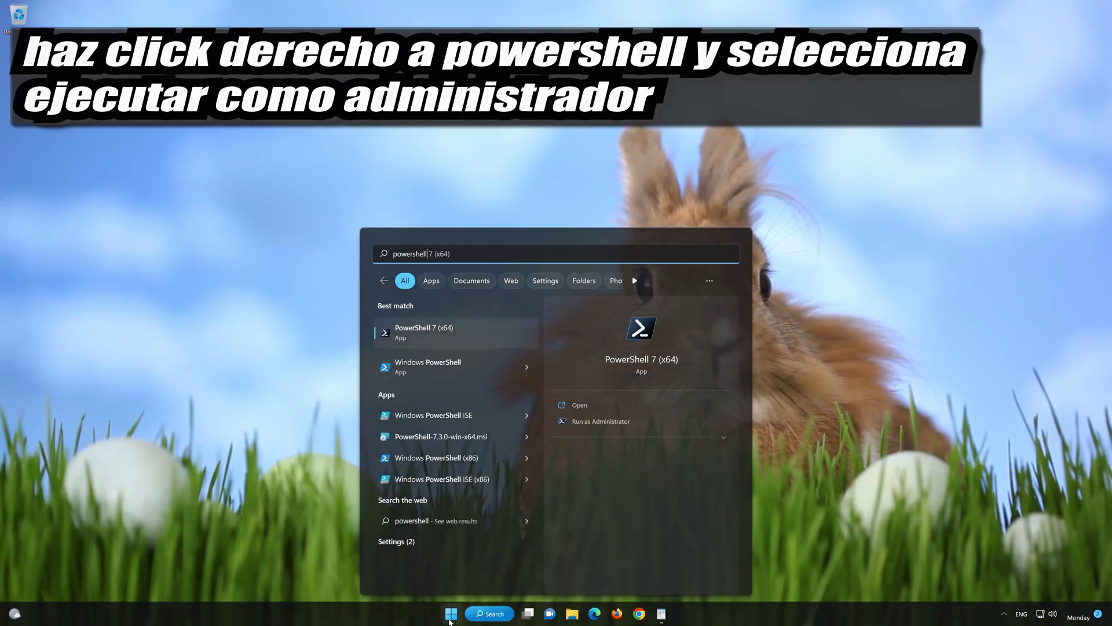
# - Run PowerShell 7 (x64) as administrator, allow it to make changes to the device, and move its window to the middle of the desktop
pyautogui.rightClick(474, 335)
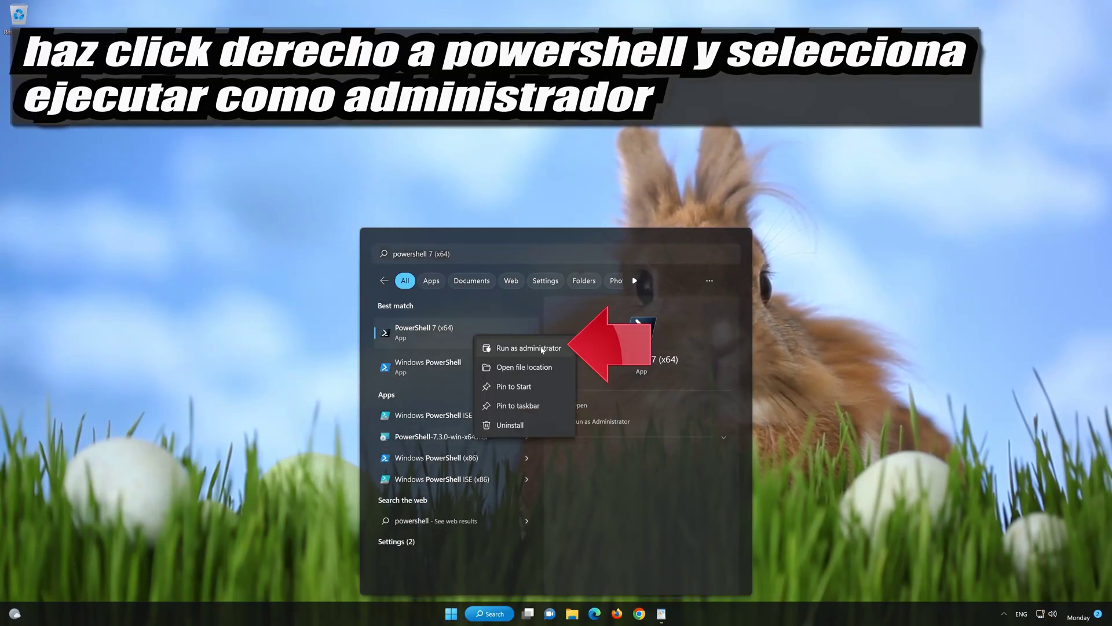
pyautogui.click(528, 348)
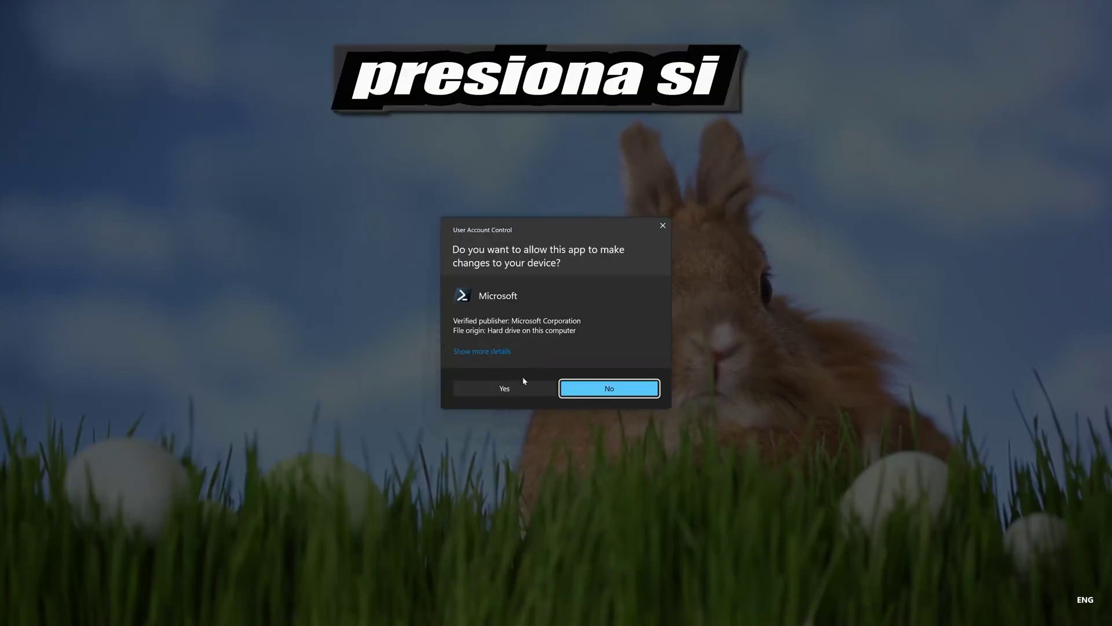
pyautogui.click(502, 388)
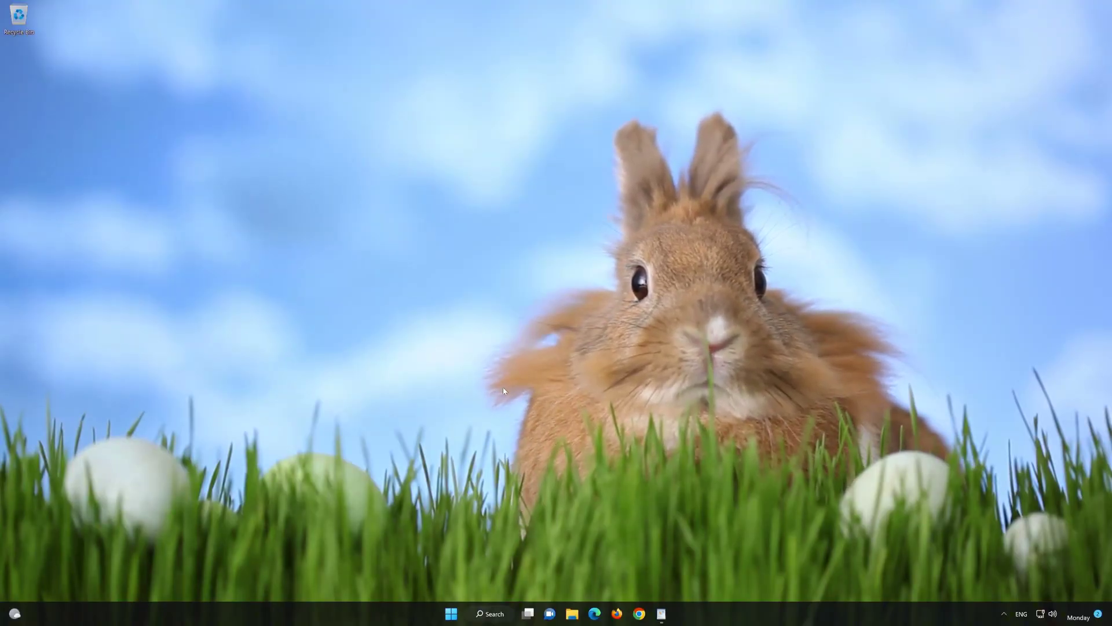
pyautogui.moveTo(336, 59); pyautogui.dragTo(647, 118)
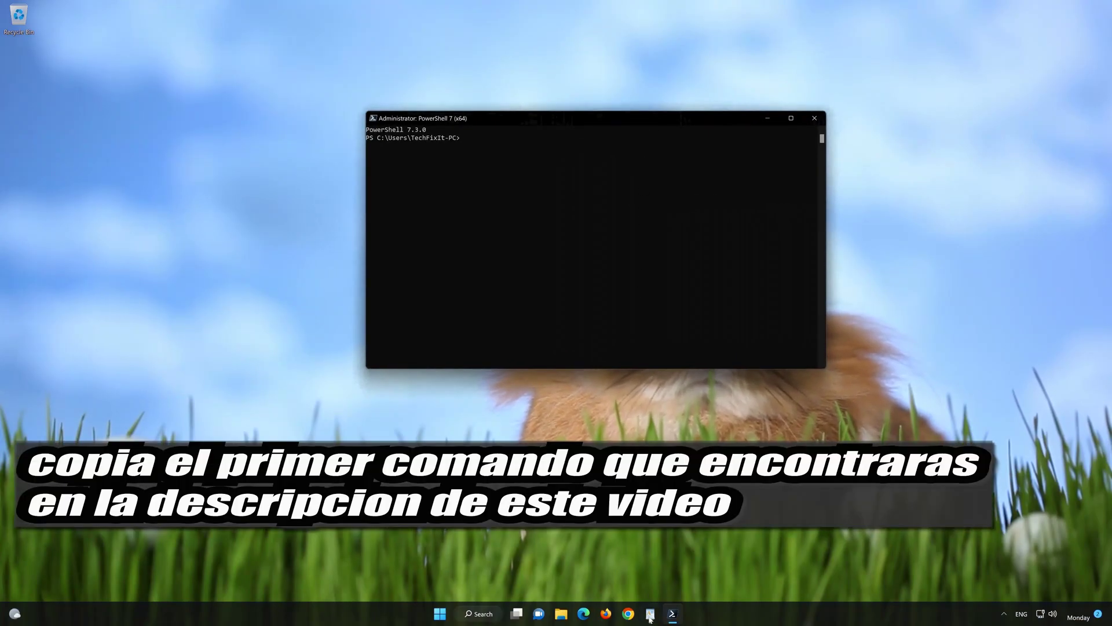
# - Switch to the WordPad document and copy the first command, Get-AppXPackage *WindowsStore* -AllUsers with its Foreach block, then minimize the document
pyautogui.hotkey('alt', 'Tab')
pyautogui.moveTo(681, 188); pyautogui.dragTo(435, 168)
pyautogui.rightClick(456, 173)
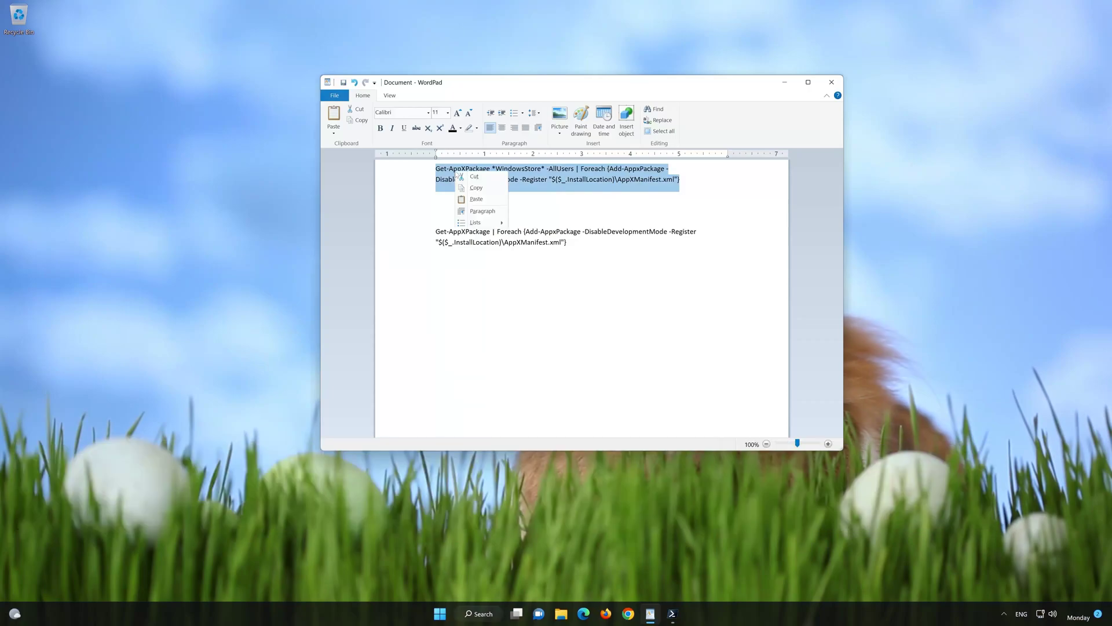
pyautogui.click(477, 189)
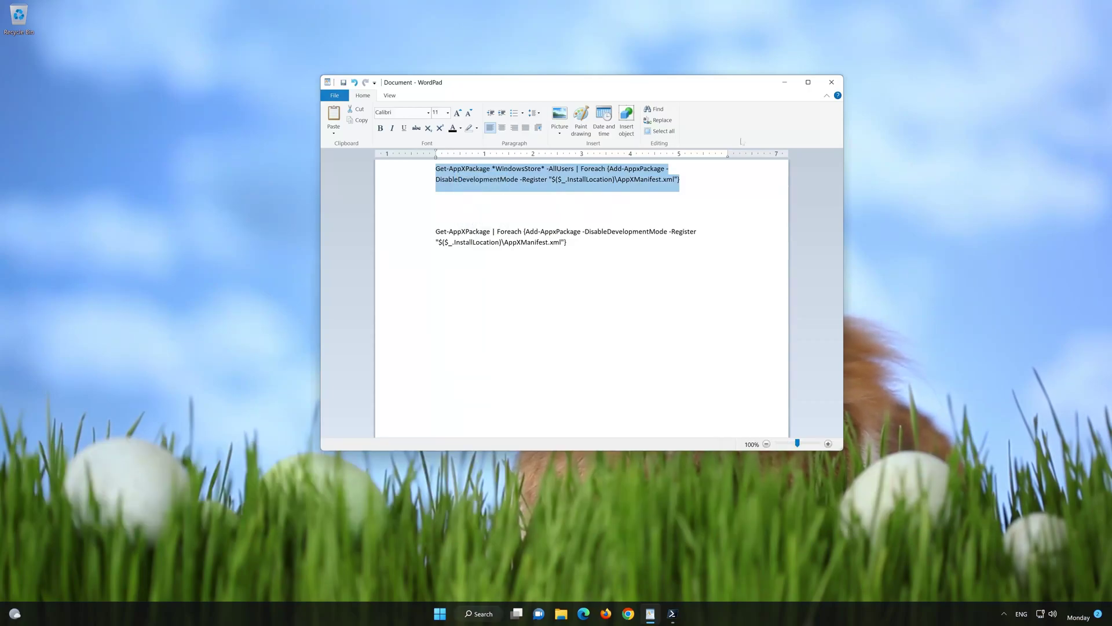
pyautogui.click(787, 83)
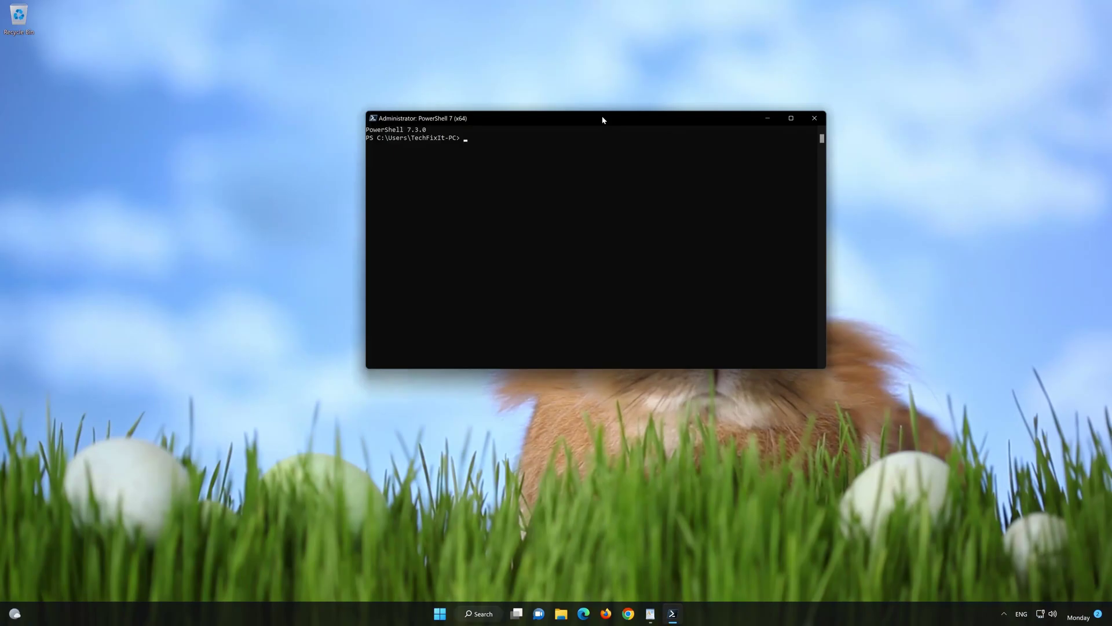
# - Paste the copied Get-AppXPackage *WindowsStore* -AllUsers command into the administrator PowerShell window and run it
pyautogui.rightClick(602, 120)
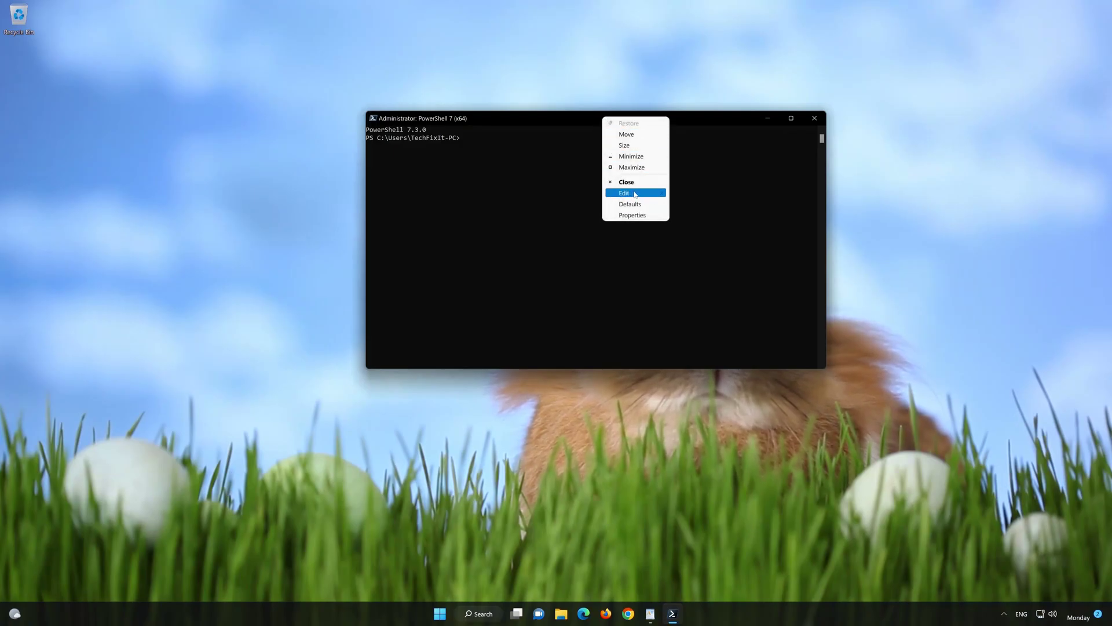
pyautogui.moveTo(659, 196)
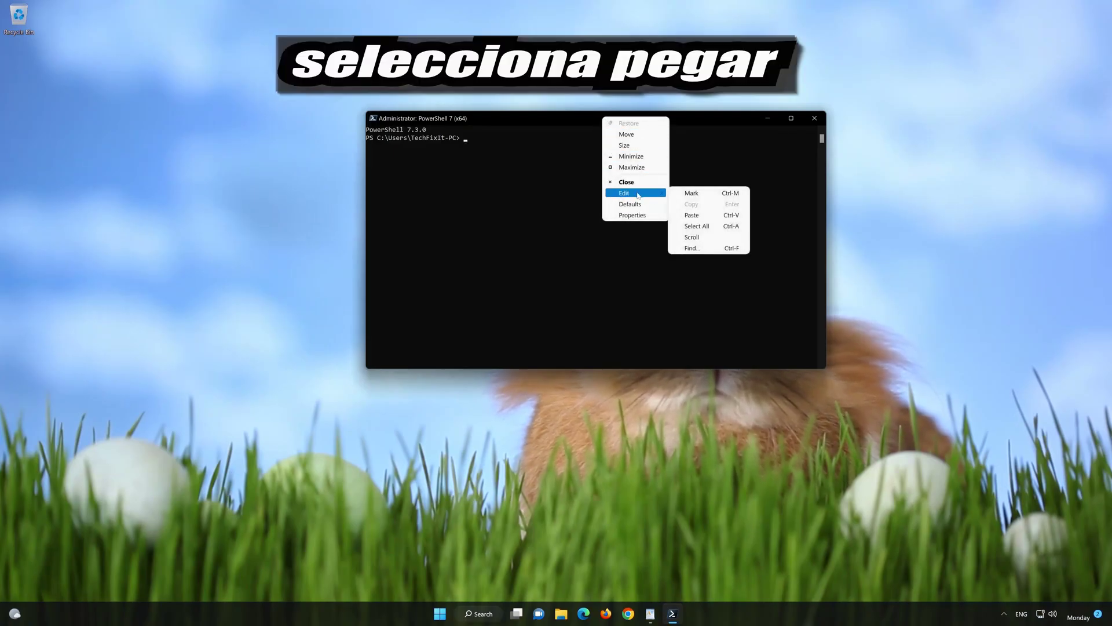
pyautogui.click(721, 214)
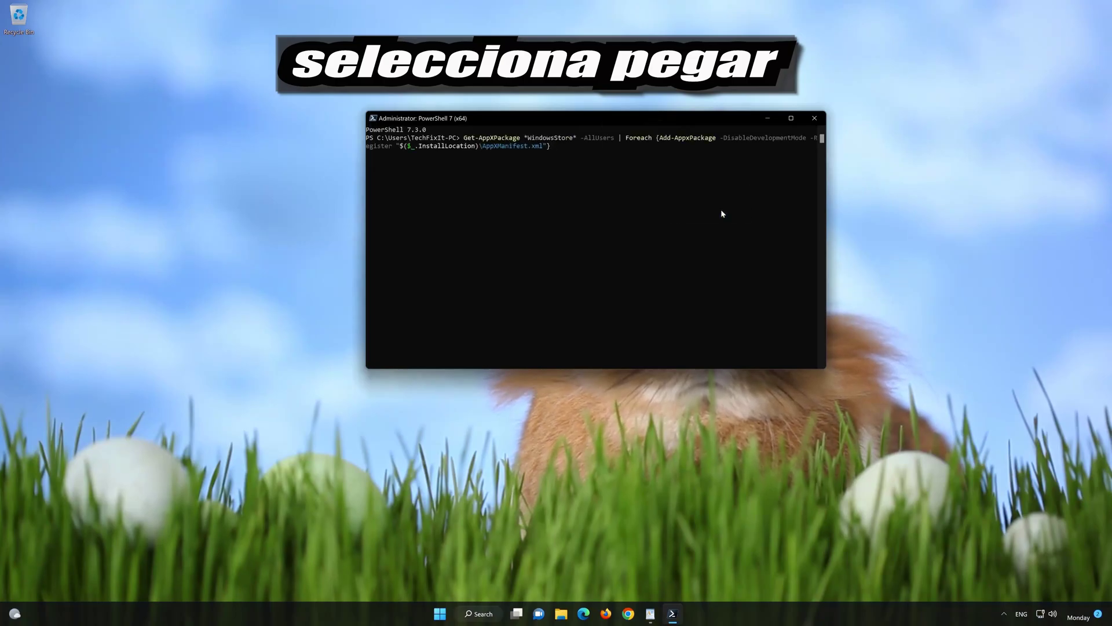
pyautogui.press('Return')
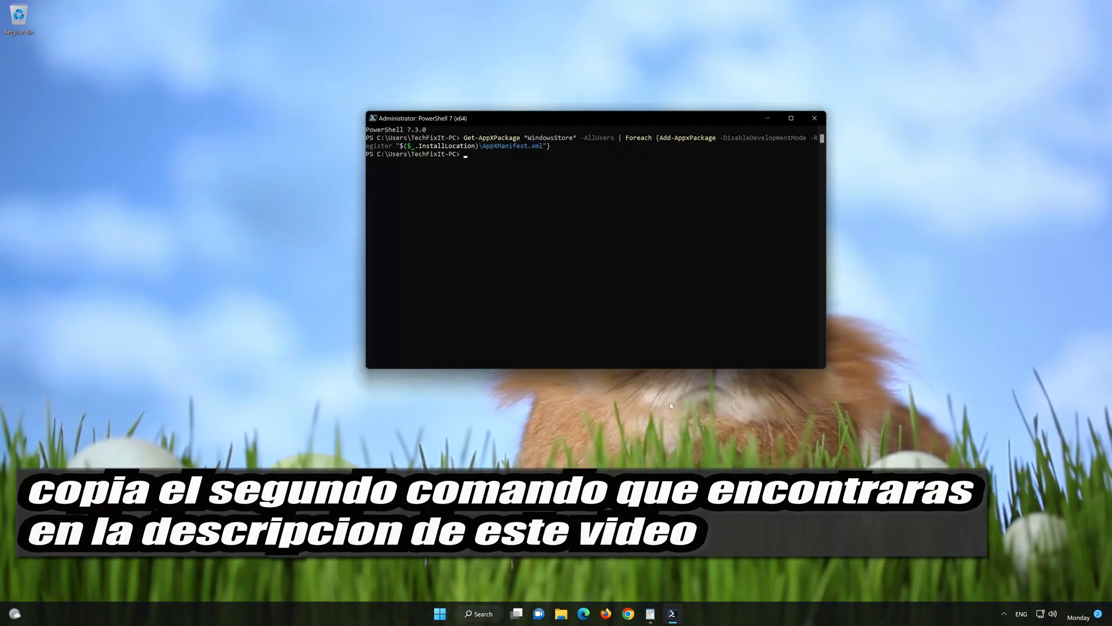
# - Switch back to WordPad, copy the second command, Get-AppXPackage | Foreach with Add-AppxPackage -DisableDevelopmentMode -Register, and minimize the document
pyautogui.click(649, 613)
pyautogui.moveTo(567, 243); pyautogui.dragTo(436, 232)
pyautogui.rightClick(459, 232)
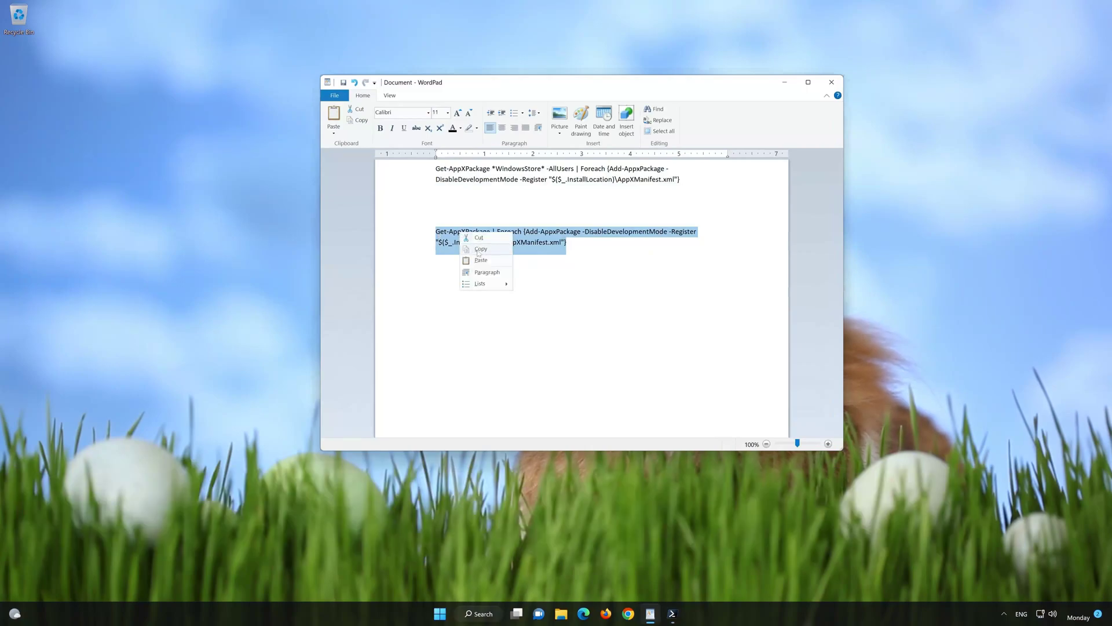
pyautogui.click(479, 250)
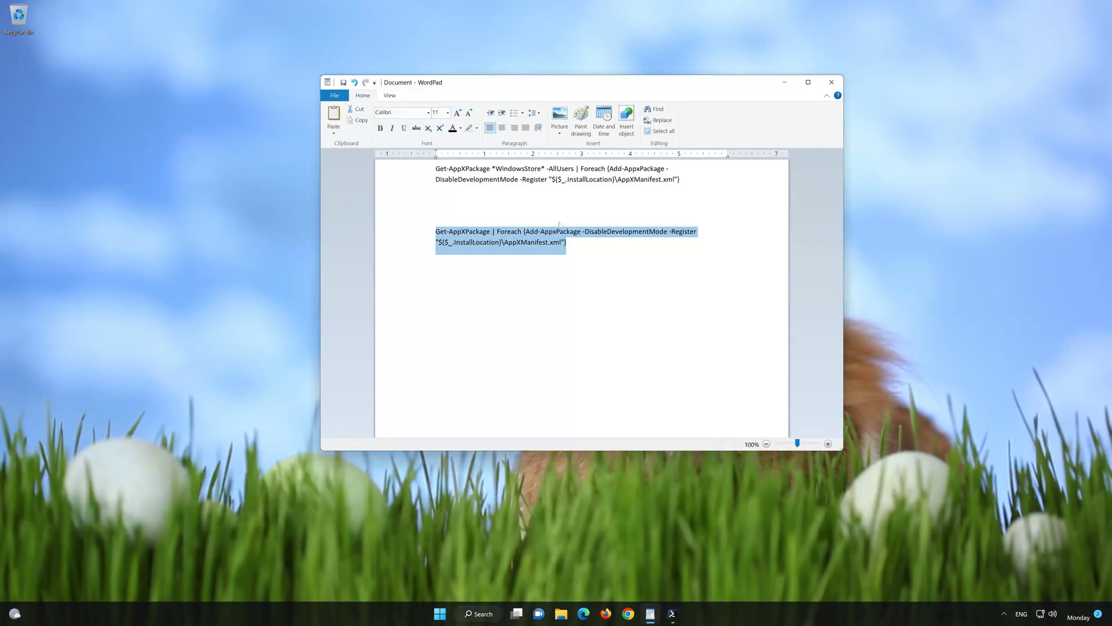
pyautogui.click(784, 85)
# - Paste the second Get-AppXPackage | Foreach command into PowerShell and run it to re-register all app packages
pyautogui.rightClick(507, 116)
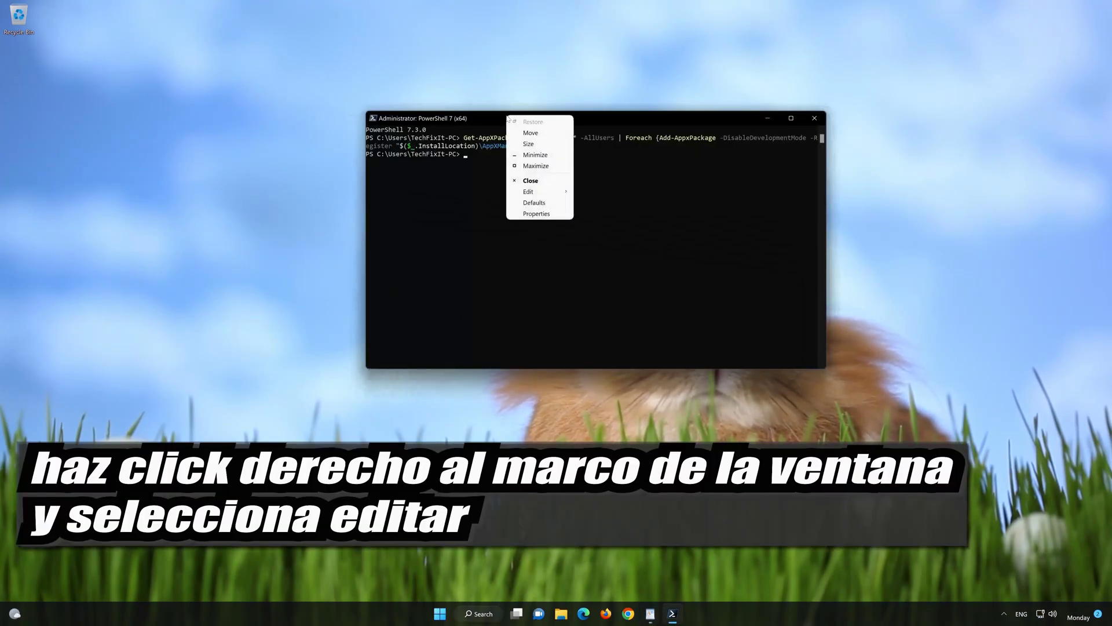
pyautogui.moveTo(539, 196)
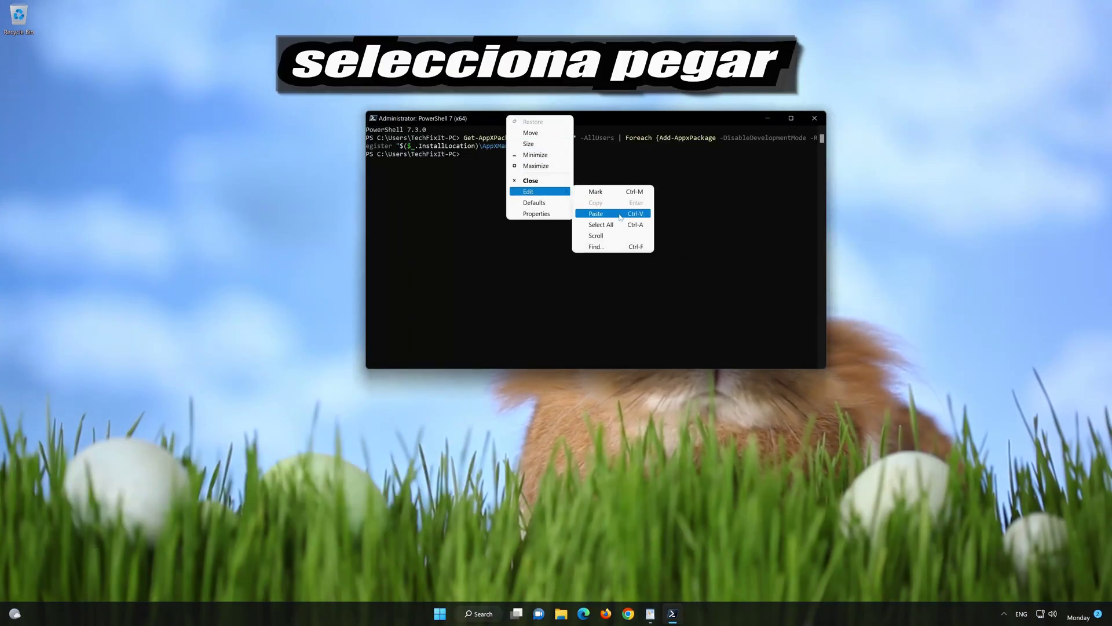
pyautogui.click(595, 213)
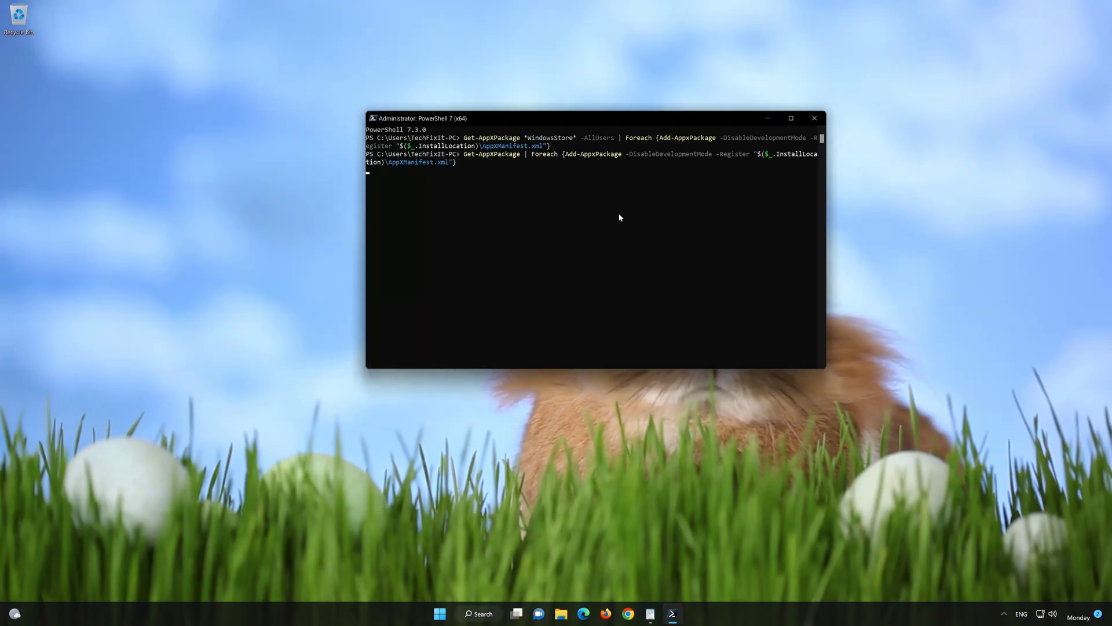
pyautogui.press('Return')
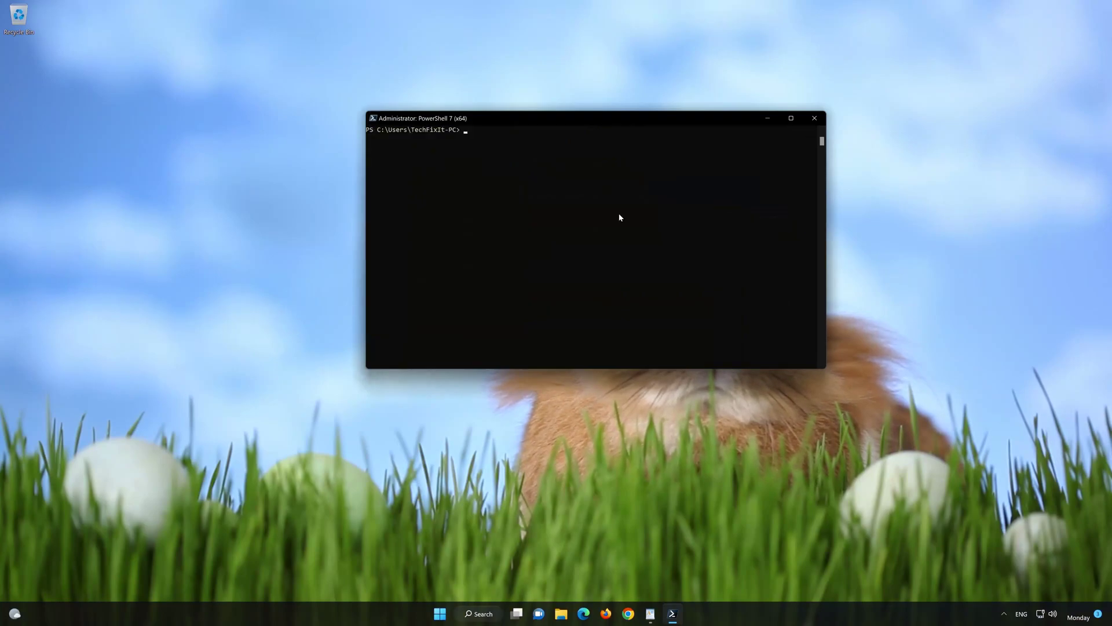
# - Close the PowerShell session with the exit command
pyautogui.write('e')
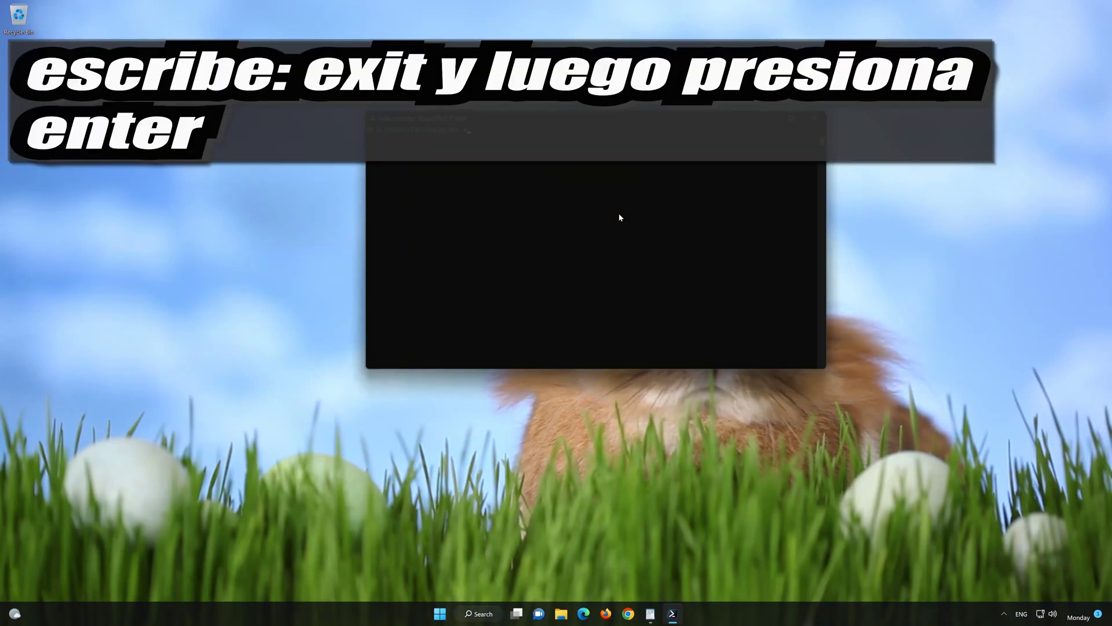
pyautogui.write('xit')
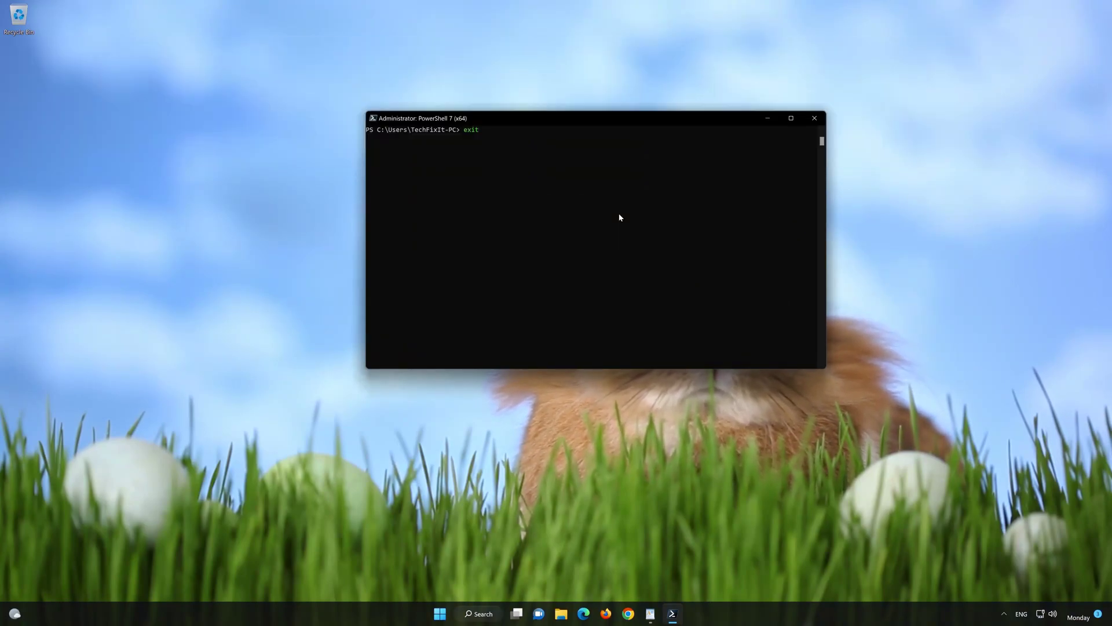
pyautogui.press('Return')
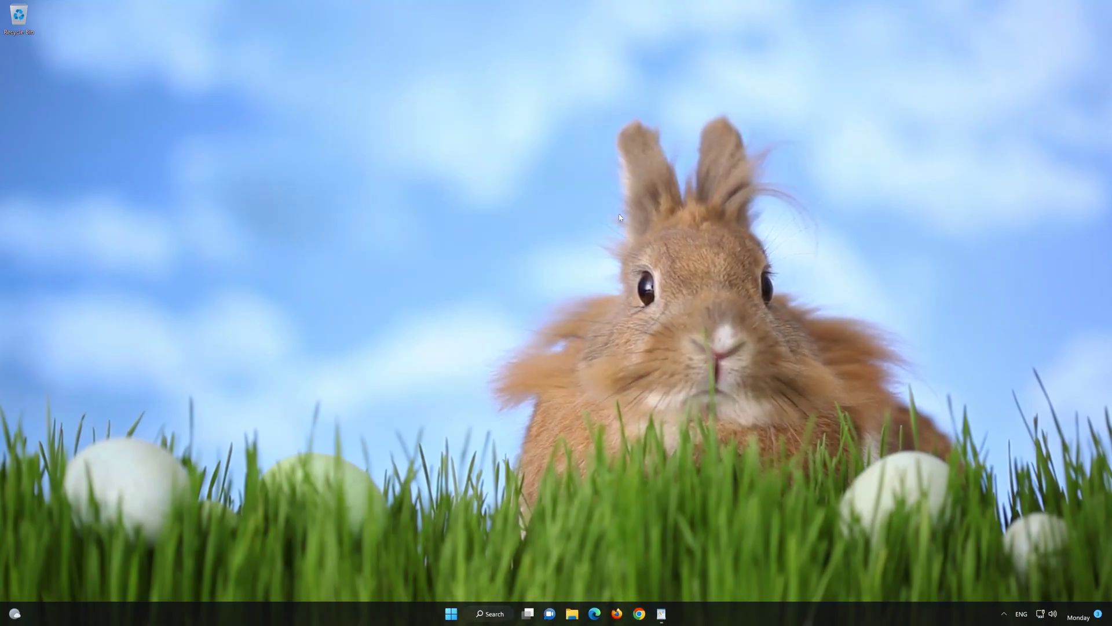
# - Search for Microsoft Store in Start, pin it to the taskbar, and open it from there
pyautogui.click(451, 615)
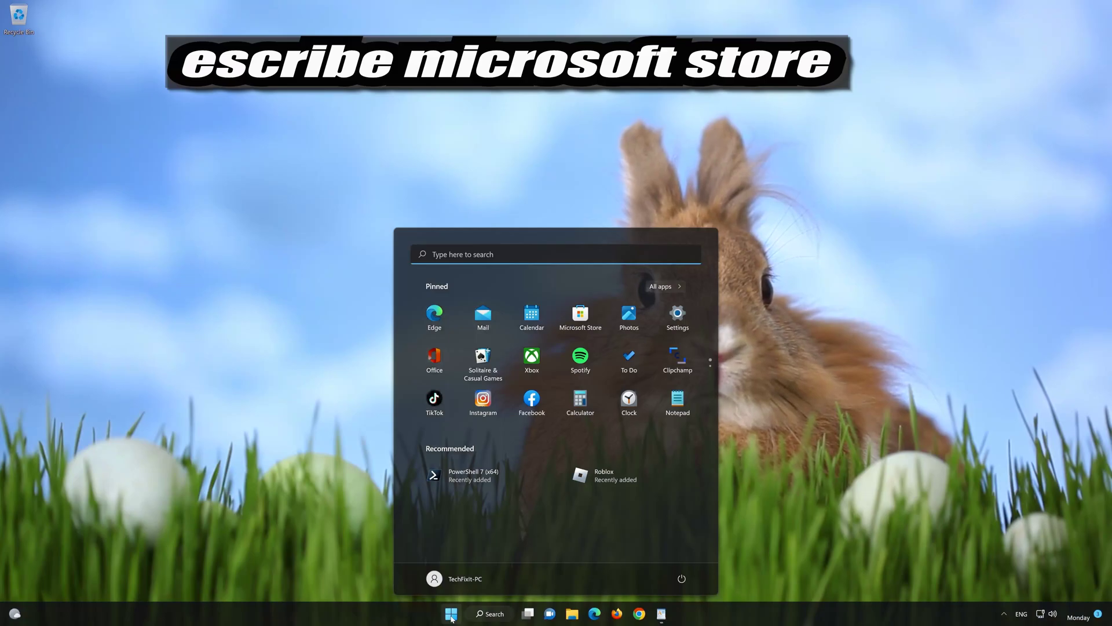
pyautogui.write('mi')
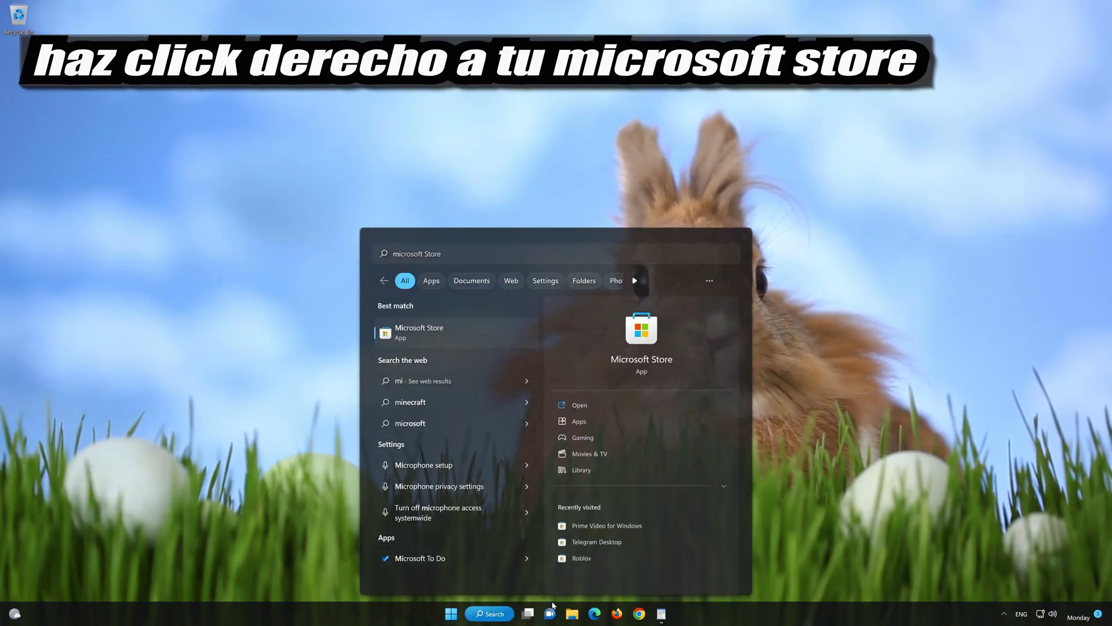
pyautogui.rightClick(509, 335)
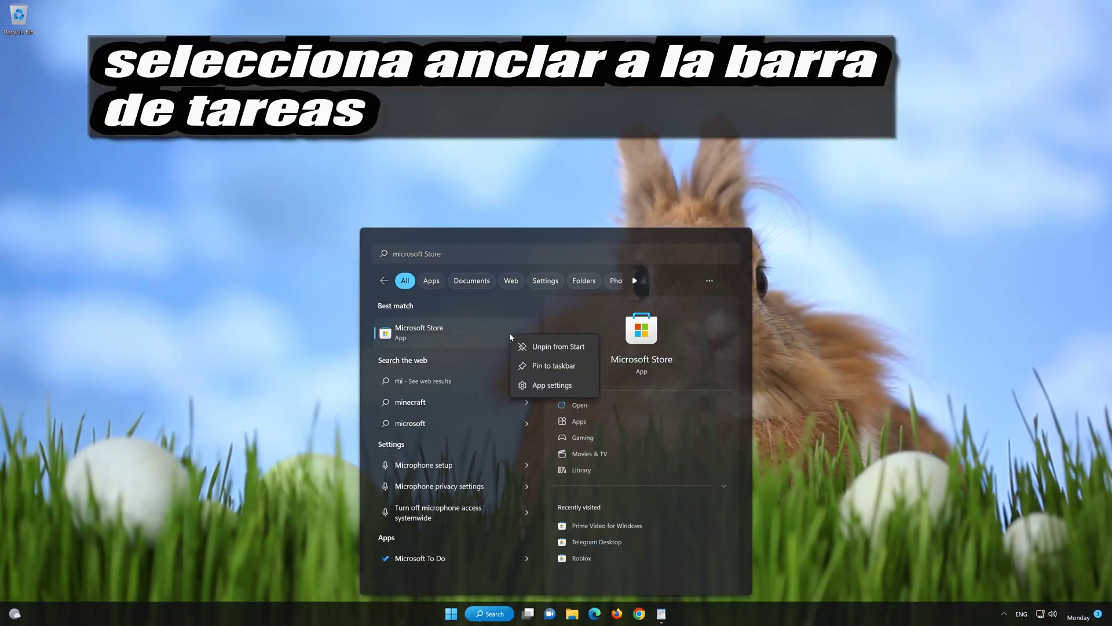
pyautogui.click(558, 365)
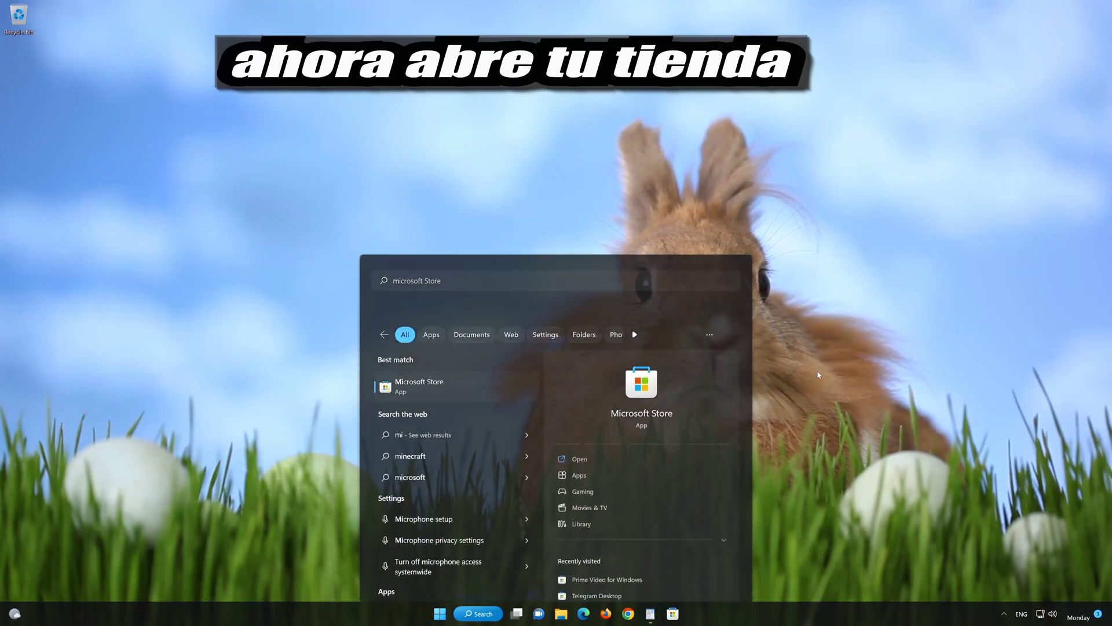
pyautogui.click(673, 615)
pyautogui.click(672, 615)
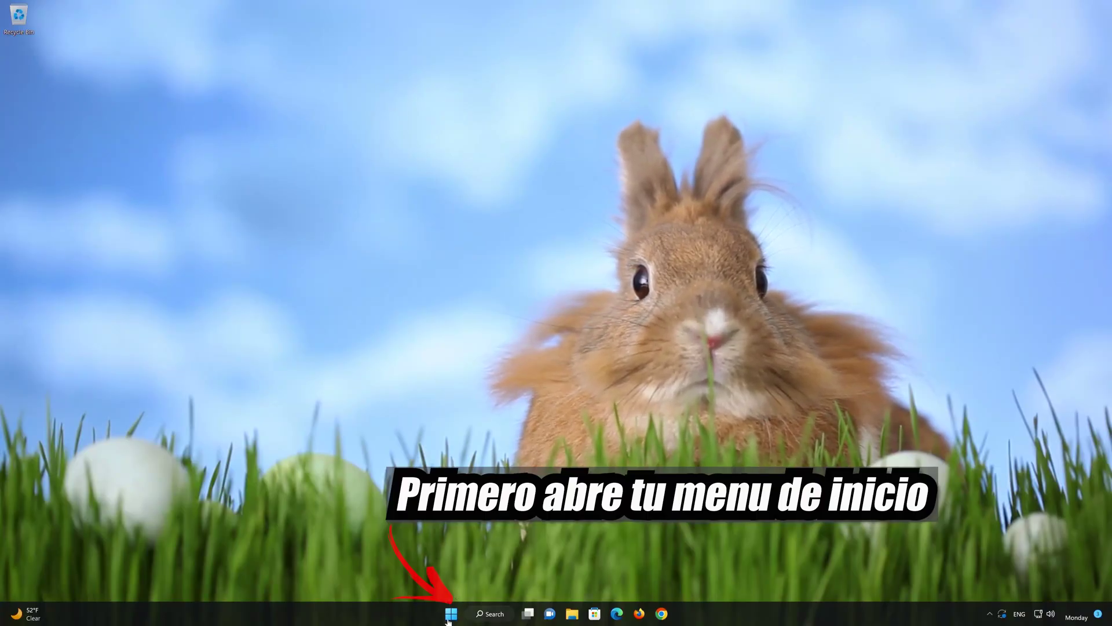
# - Open Windows Settings and go to the Apps & features page in the Apps section
pyautogui.click(451, 617)
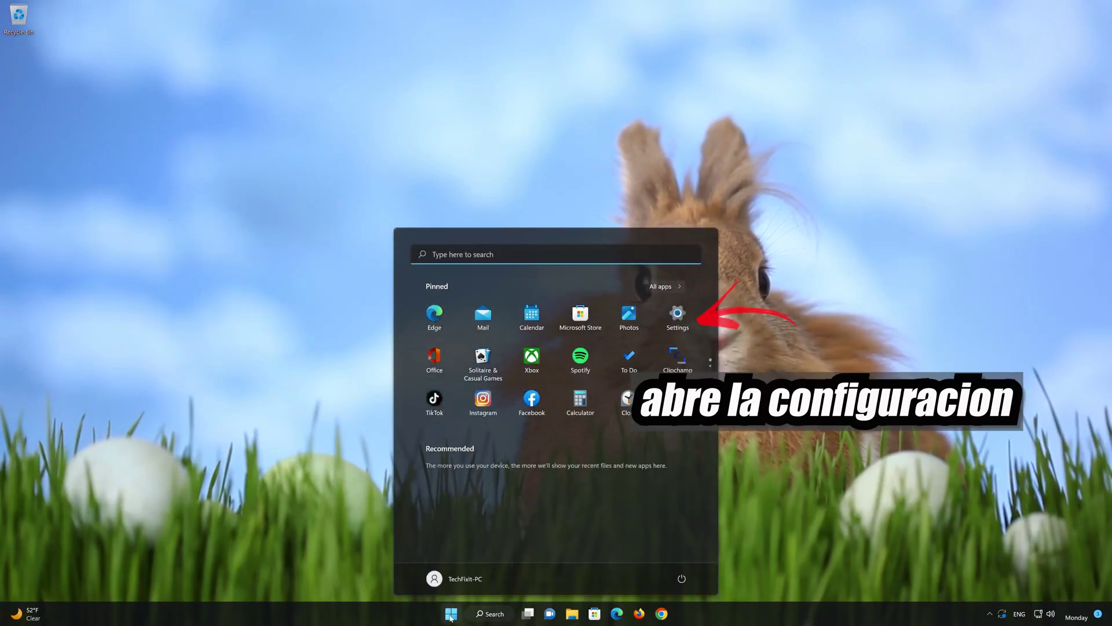
pyautogui.click(677, 316)
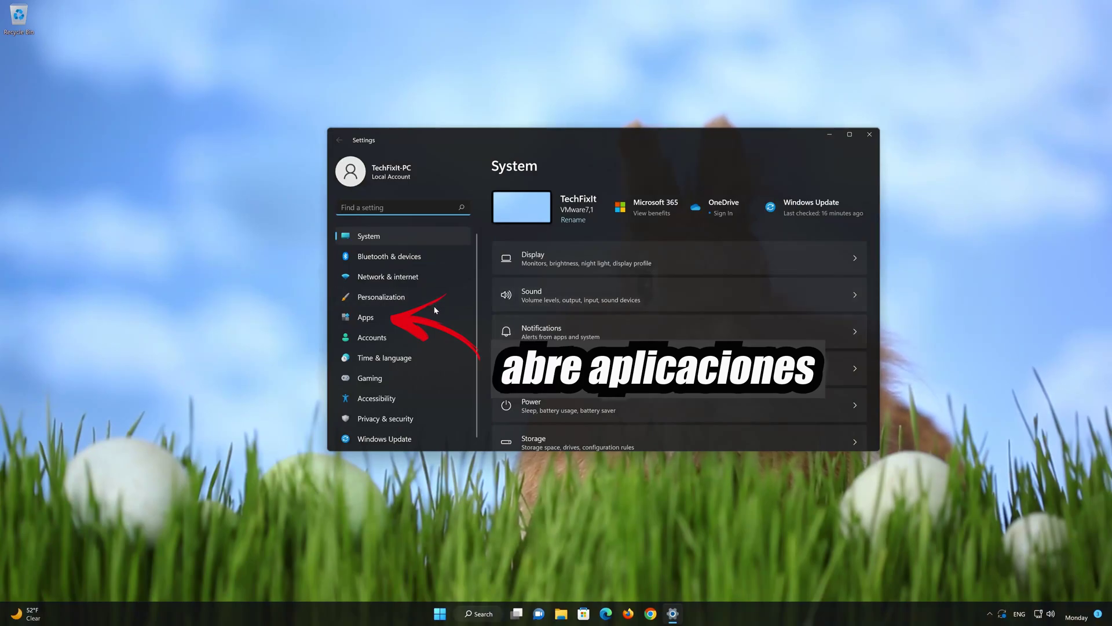
pyautogui.click(374, 319)
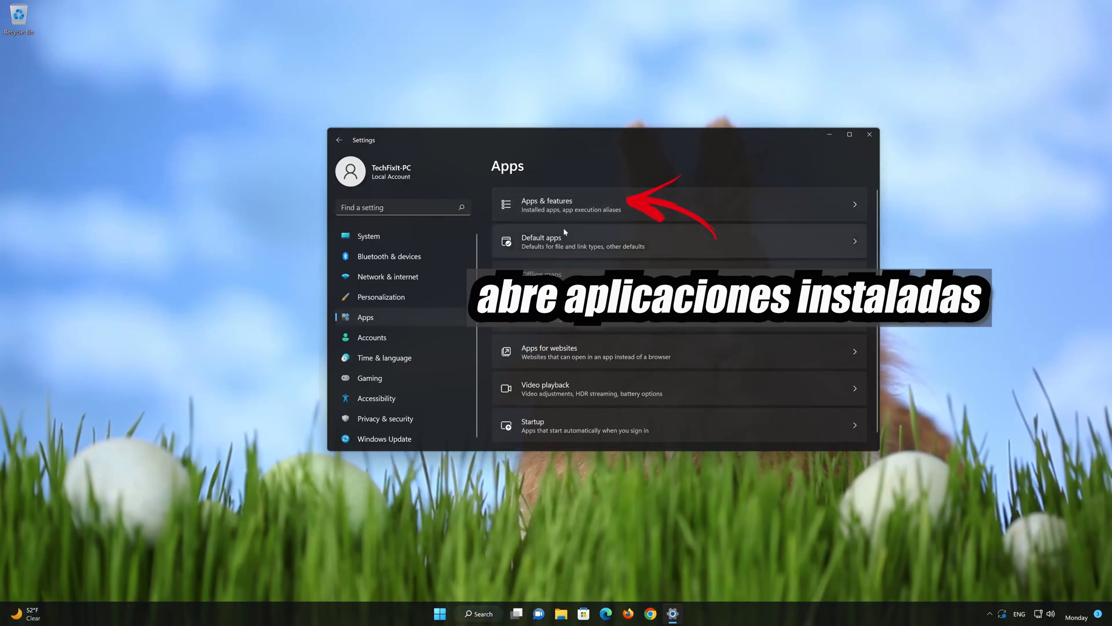
pyautogui.click(595, 211)
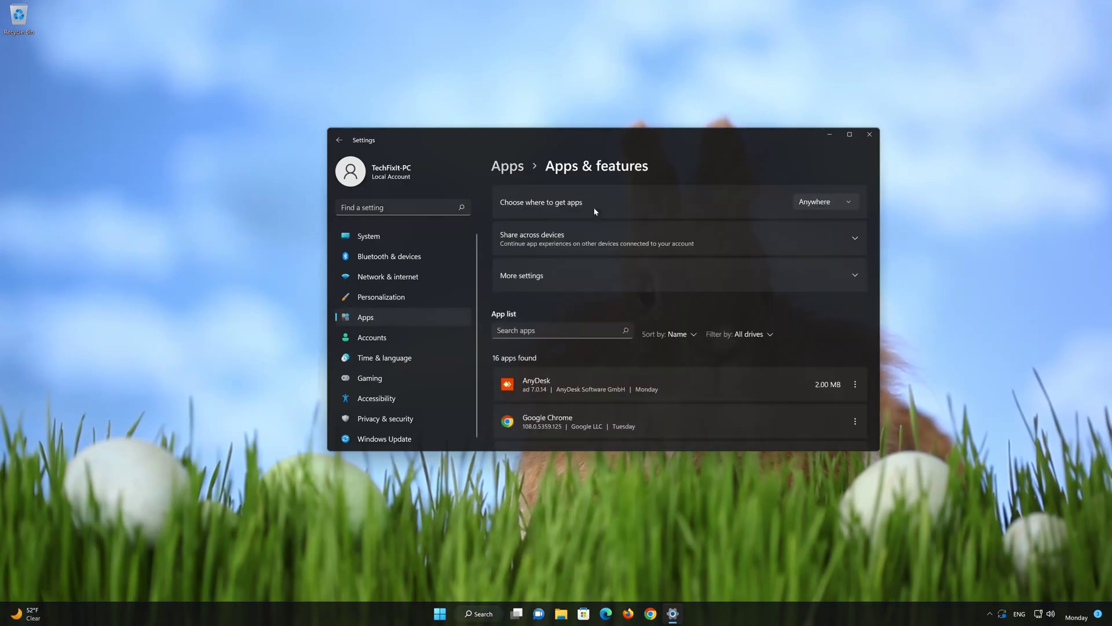
# - Find Xbox in the installed apps list and open its advanced options
pyautogui.scroll(-7, 696, 342)
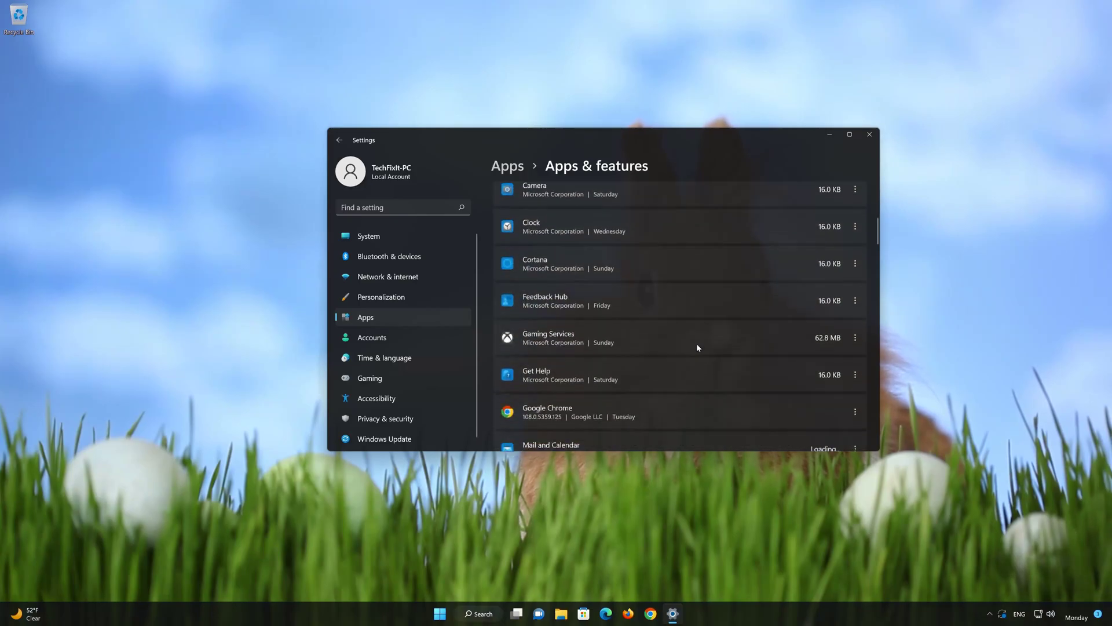
pyautogui.scroll(-10, 698, 348)
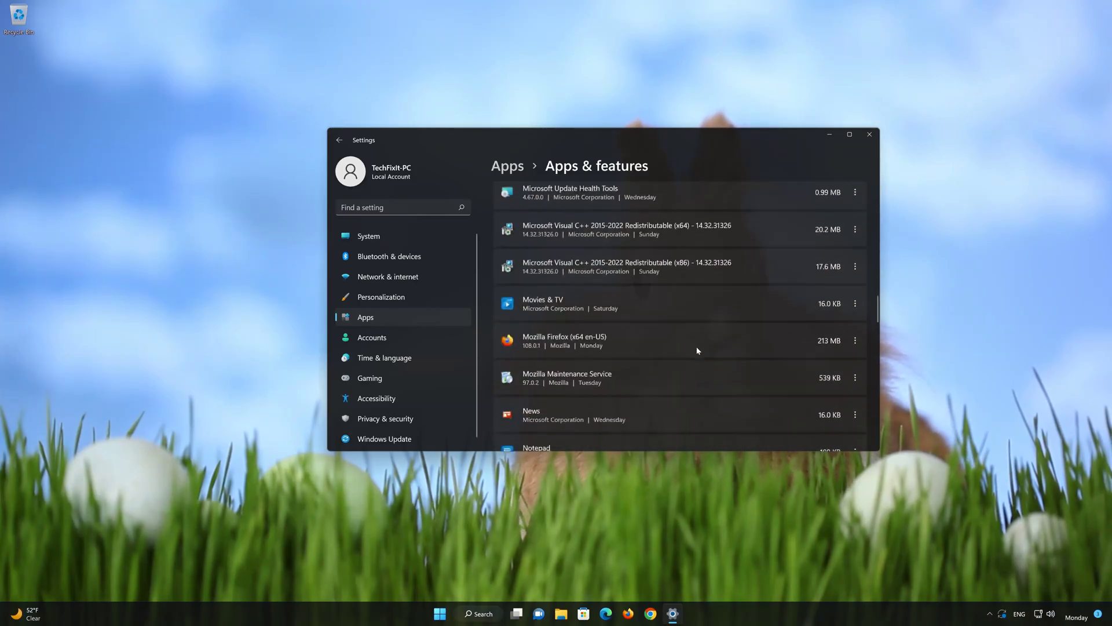
pyautogui.scroll(-10, 698, 351)
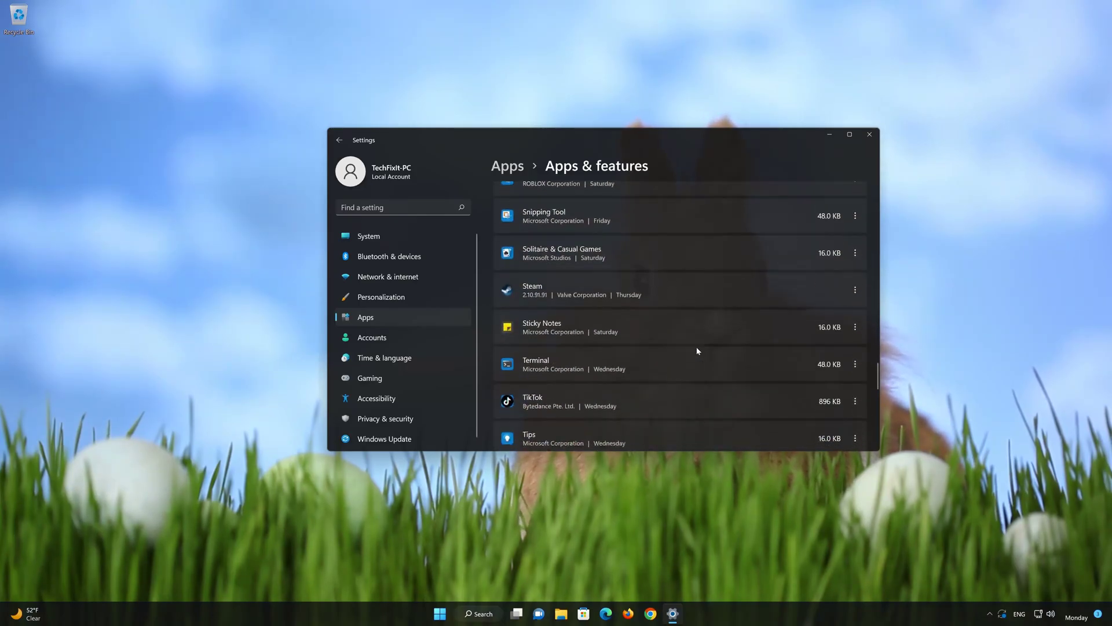
pyautogui.scroll(-5, 698, 351)
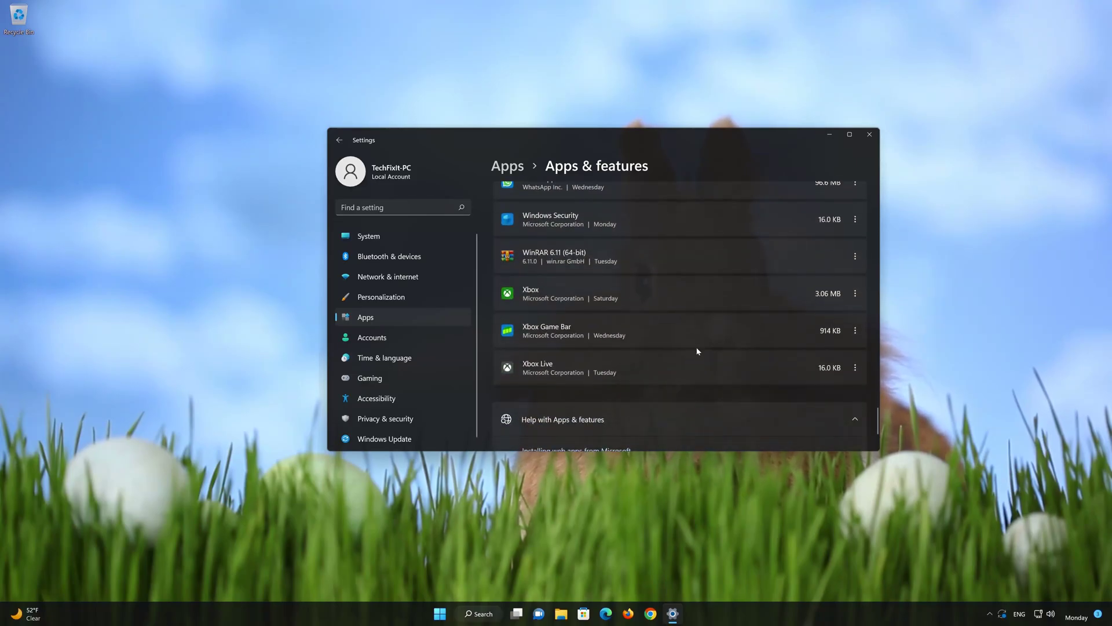
pyautogui.scroll(1, 698, 351)
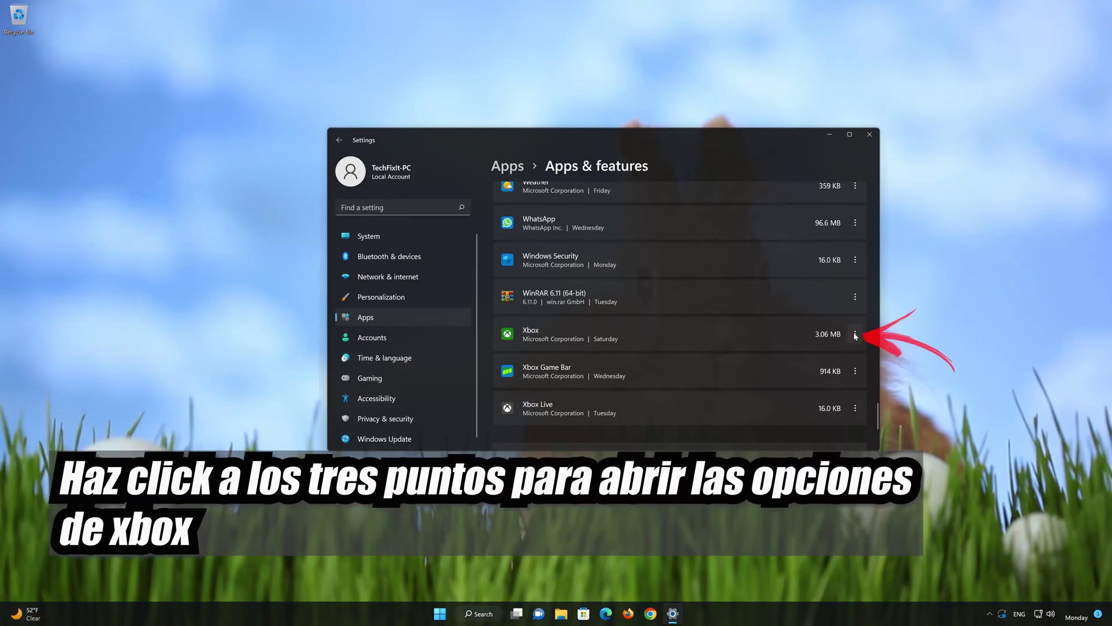
pyautogui.click(854, 334)
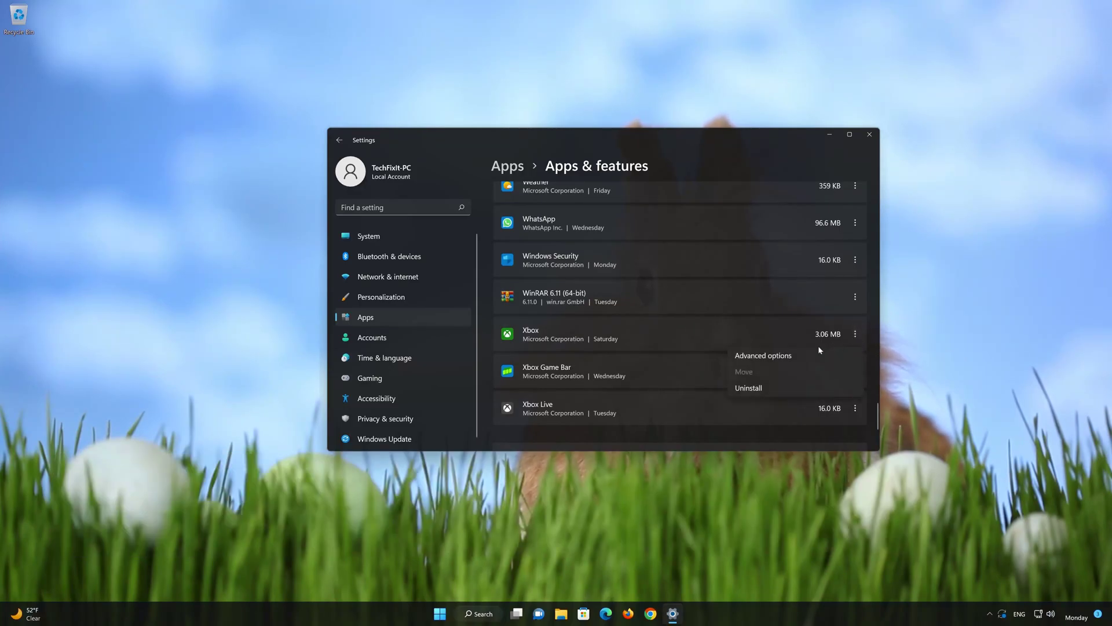
pyautogui.click(766, 357)
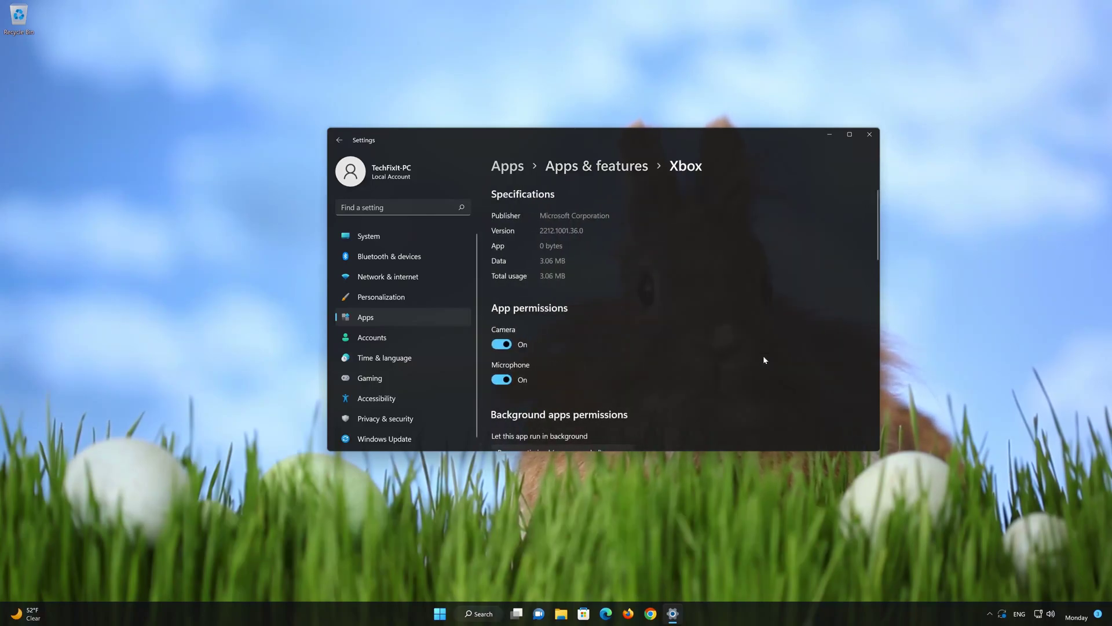
# - Repair the Xbox app, then reset it and confirm deleting its app data
pyautogui.scroll(-2, 763, 356)
pyautogui.scroll(-5, 763, 359)
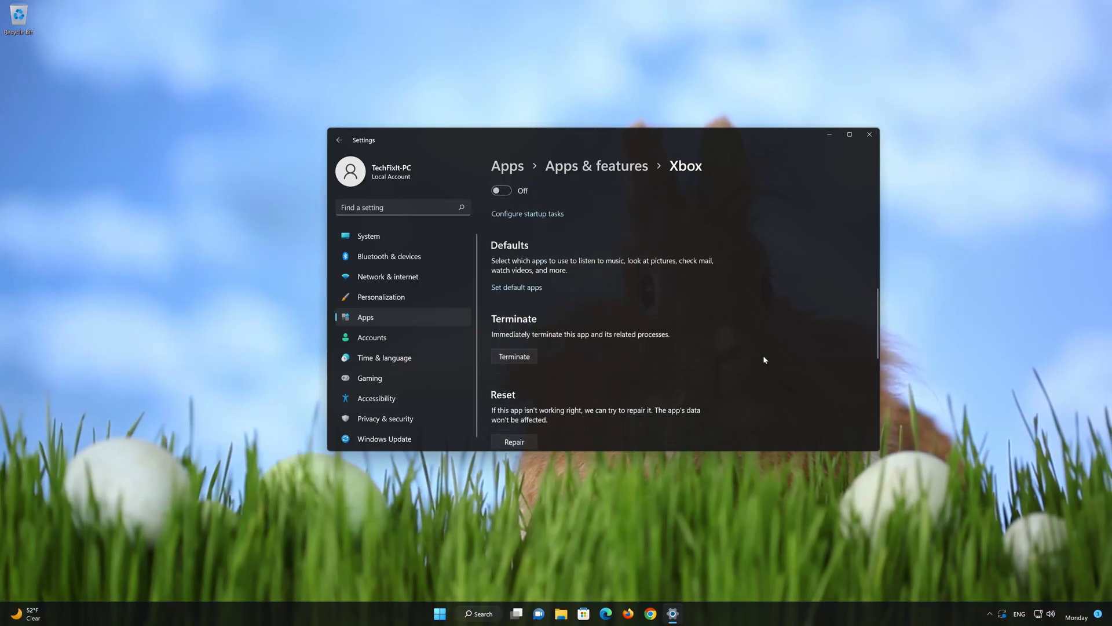
pyautogui.scroll(-2, 763, 360)
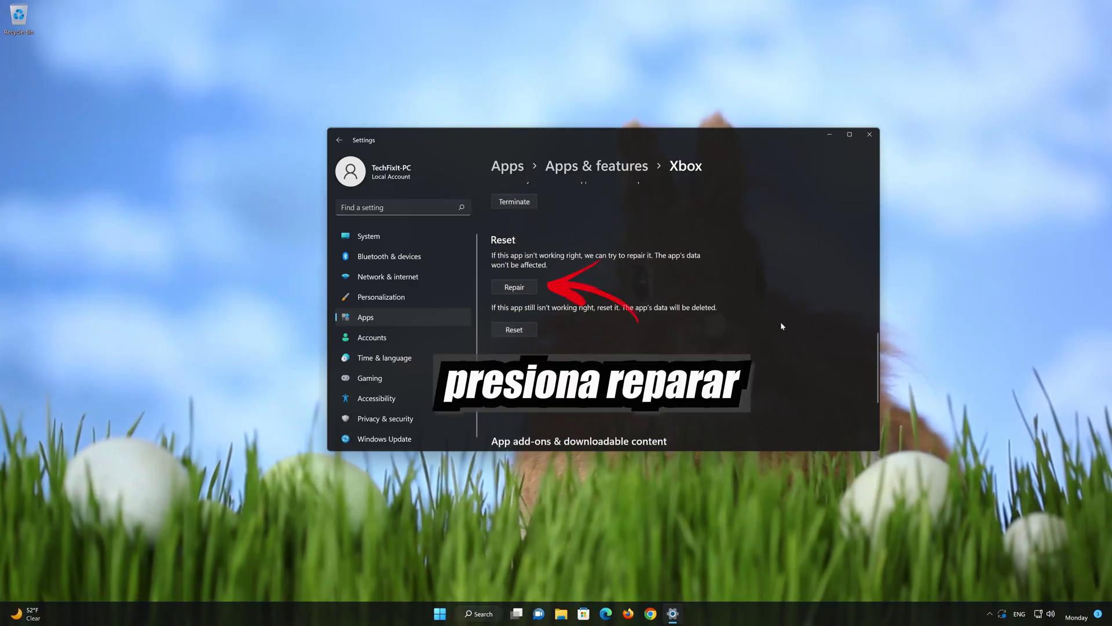
pyautogui.click(512, 291)
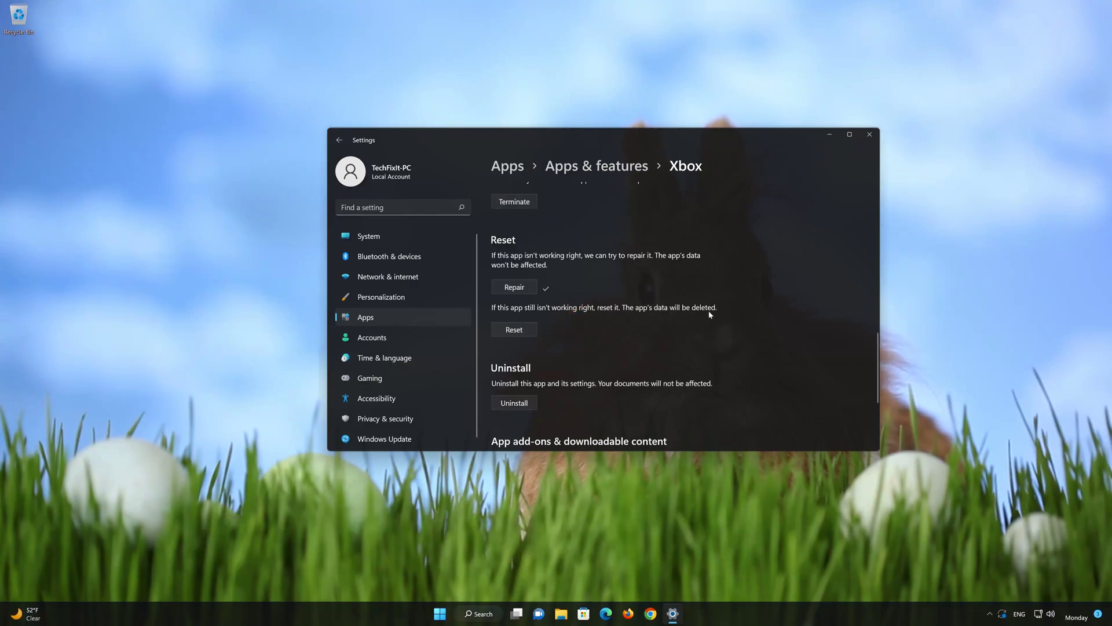
pyautogui.click(515, 330)
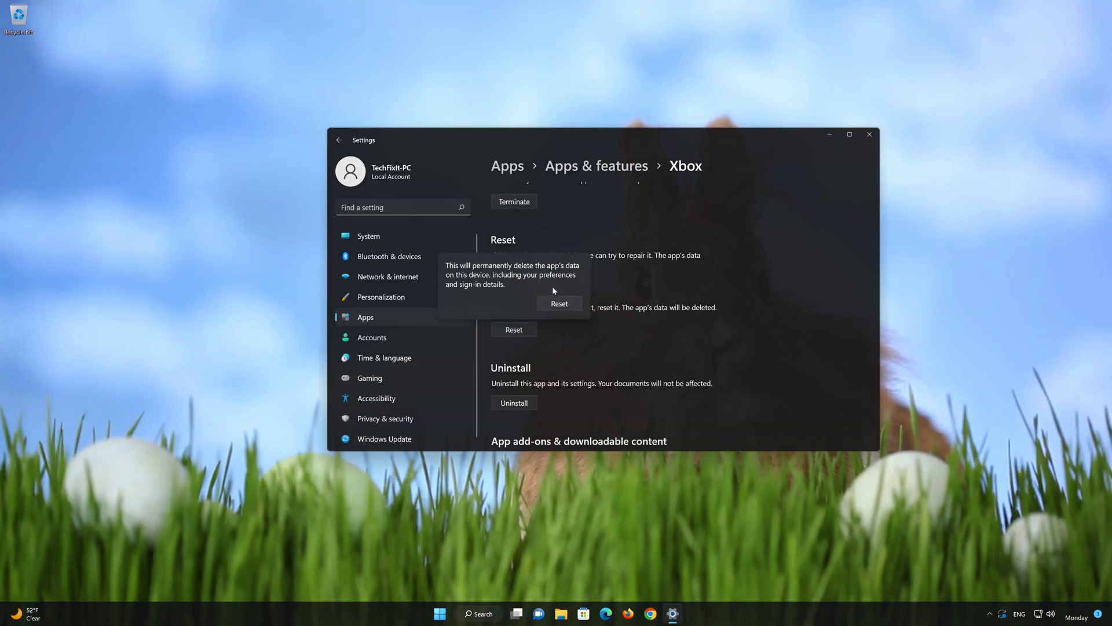
pyautogui.click(559, 304)
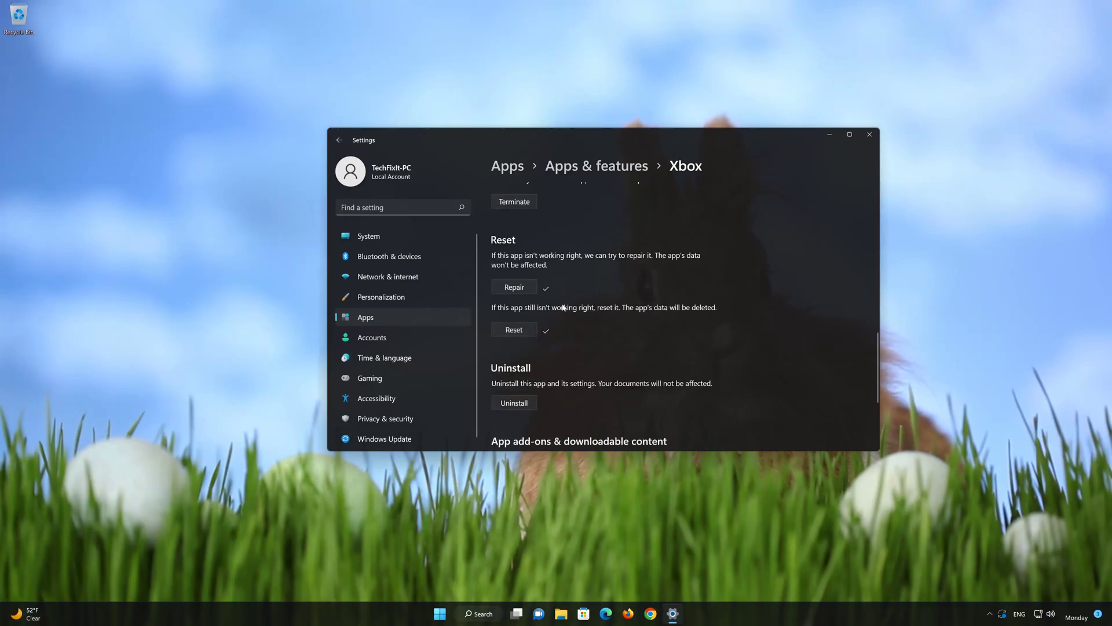
# - Uninstall the Xbox app from its advanced options page and close Settings
pyautogui.scroll(-1, 562, 332)
pyautogui.scroll(-1, 561, 327)
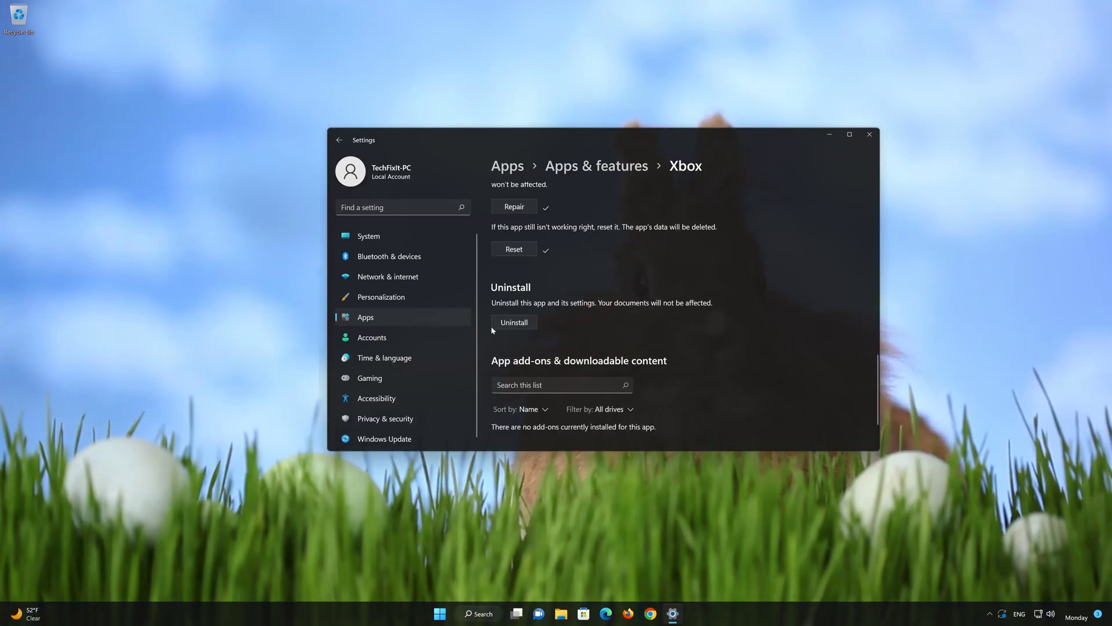
pyautogui.click(515, 322)
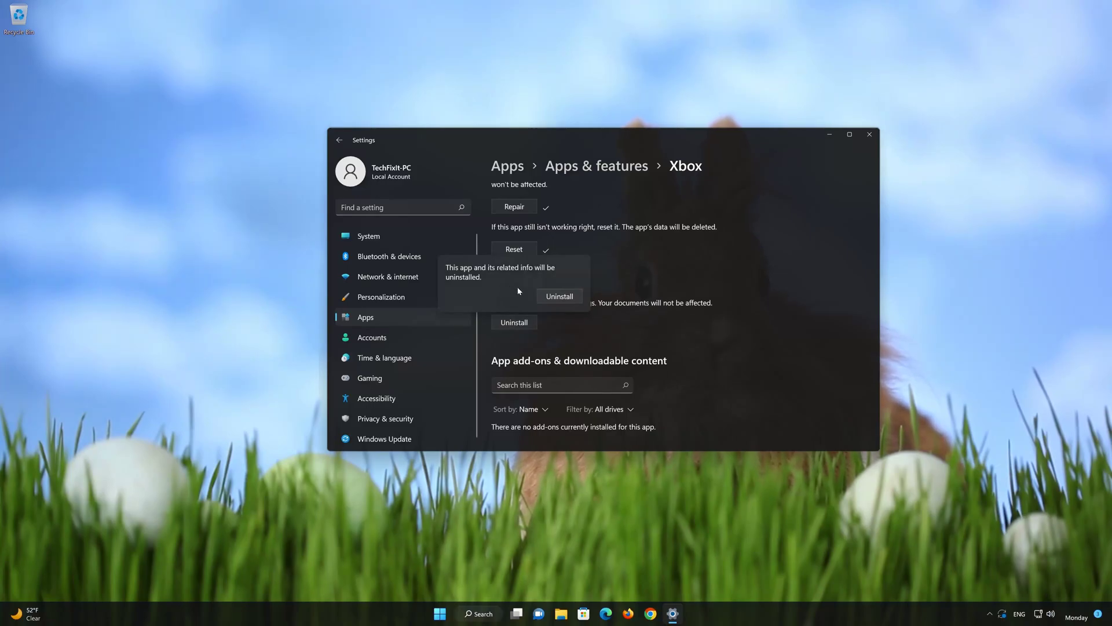
pyautogui.click(566, 299)
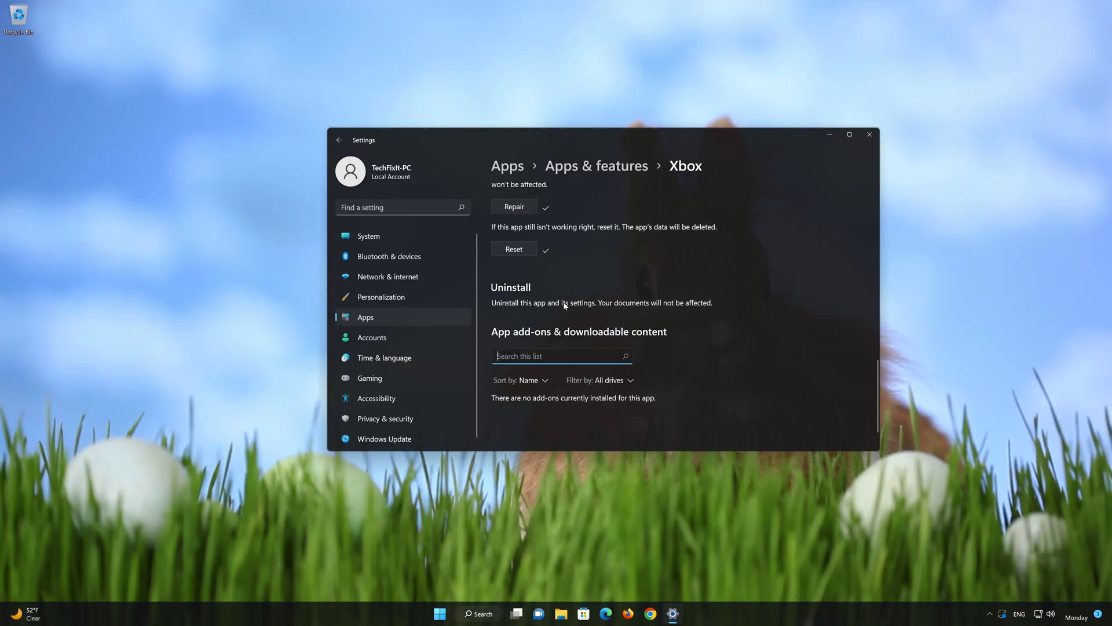
pyautogui.click(869, 134)
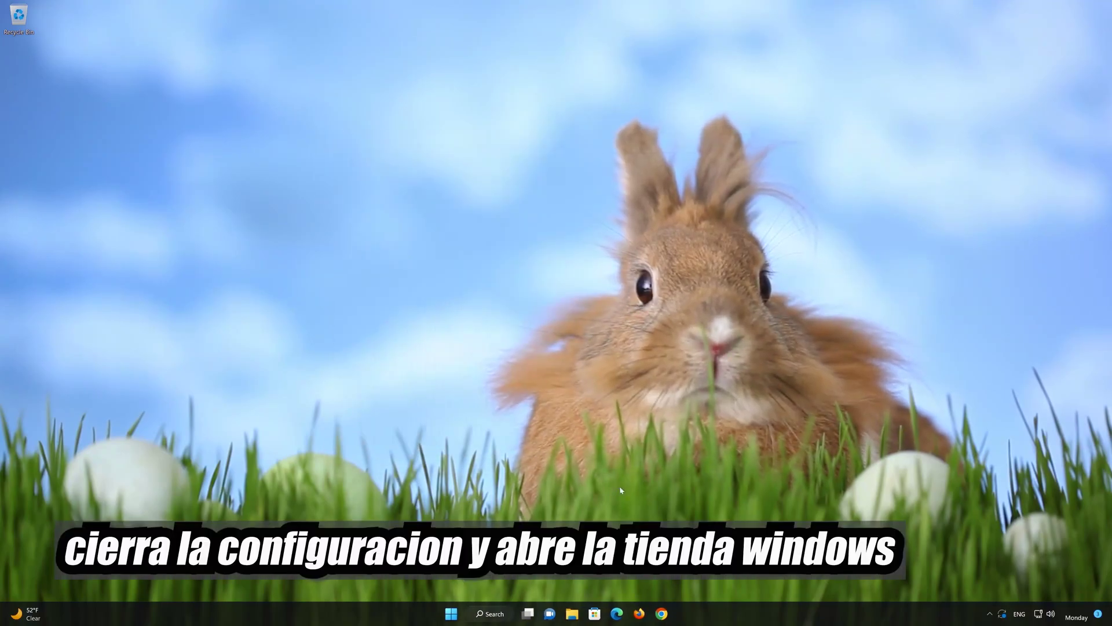
# - Search for xbox in Microsoft Store and install the Xbox app from its product page
pyautogui.click(595, 611)
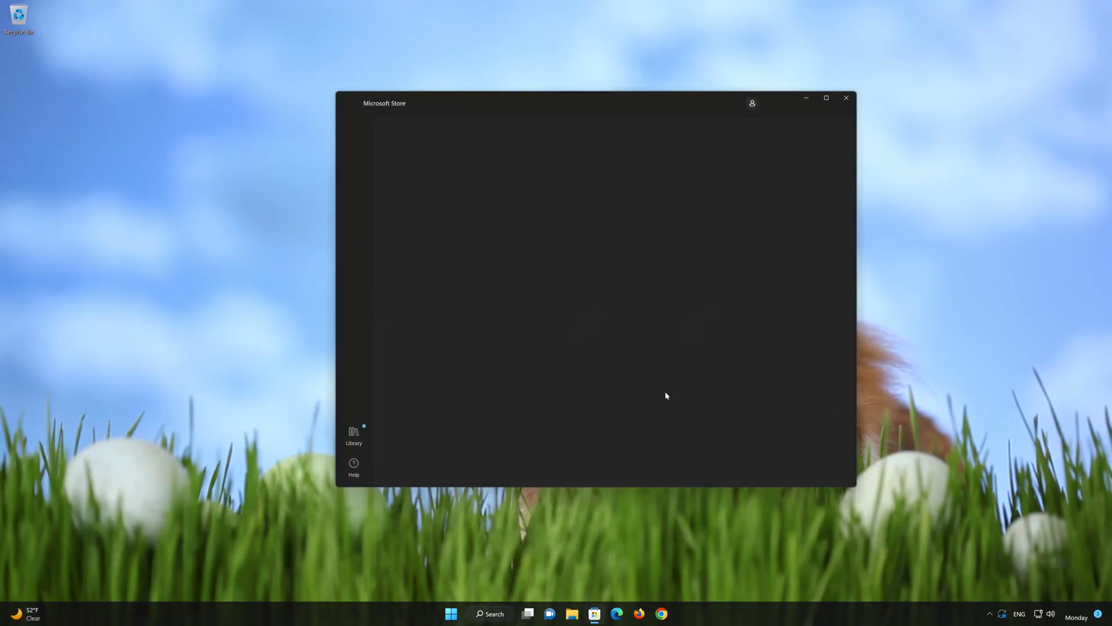
pyautogui.click(580, 103)
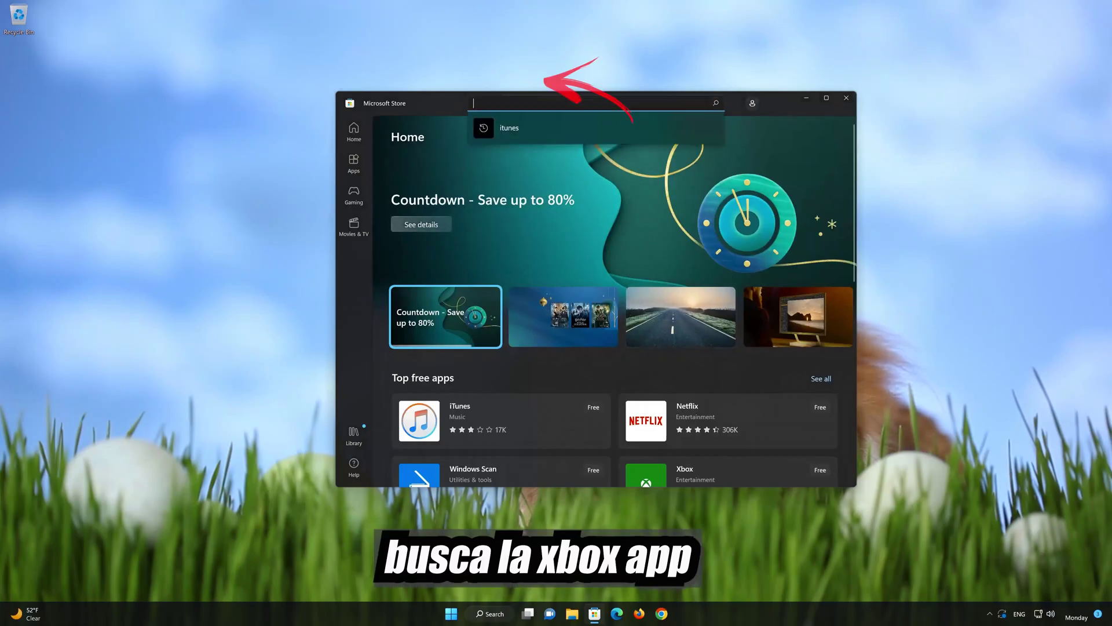
pyautogui.write('xbox')
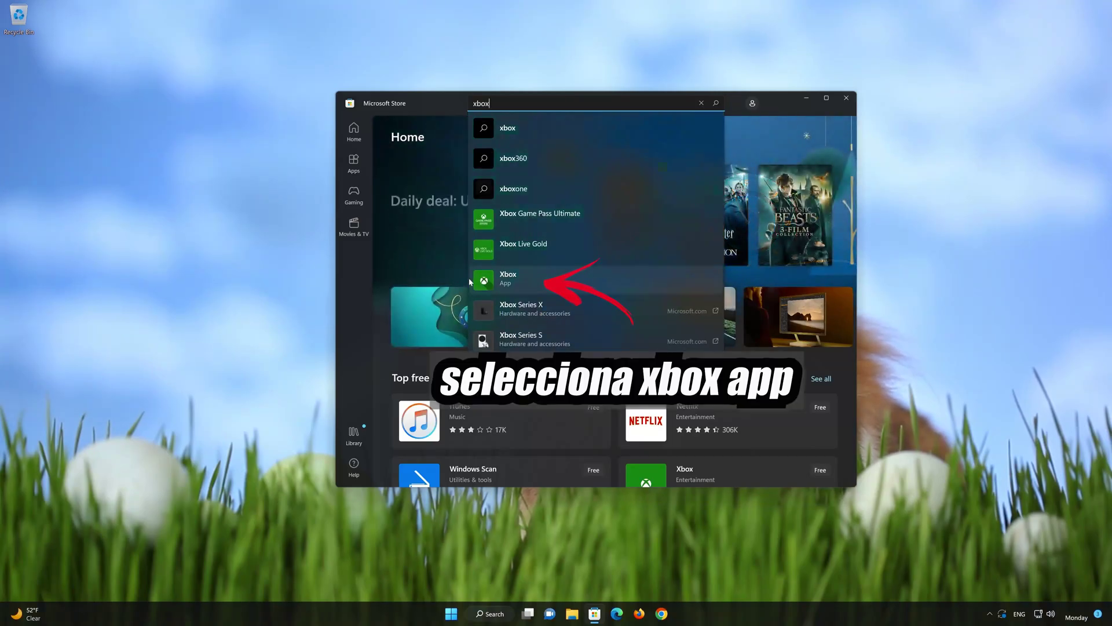
pyautogui.click(526, 280)
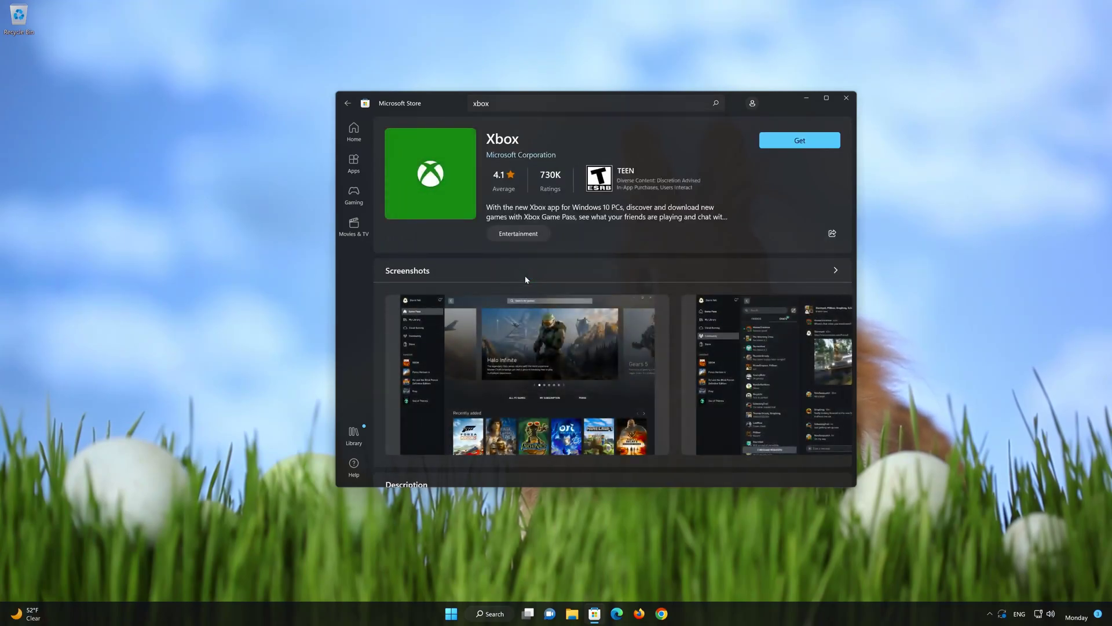
pyautogui.click(793, 146)
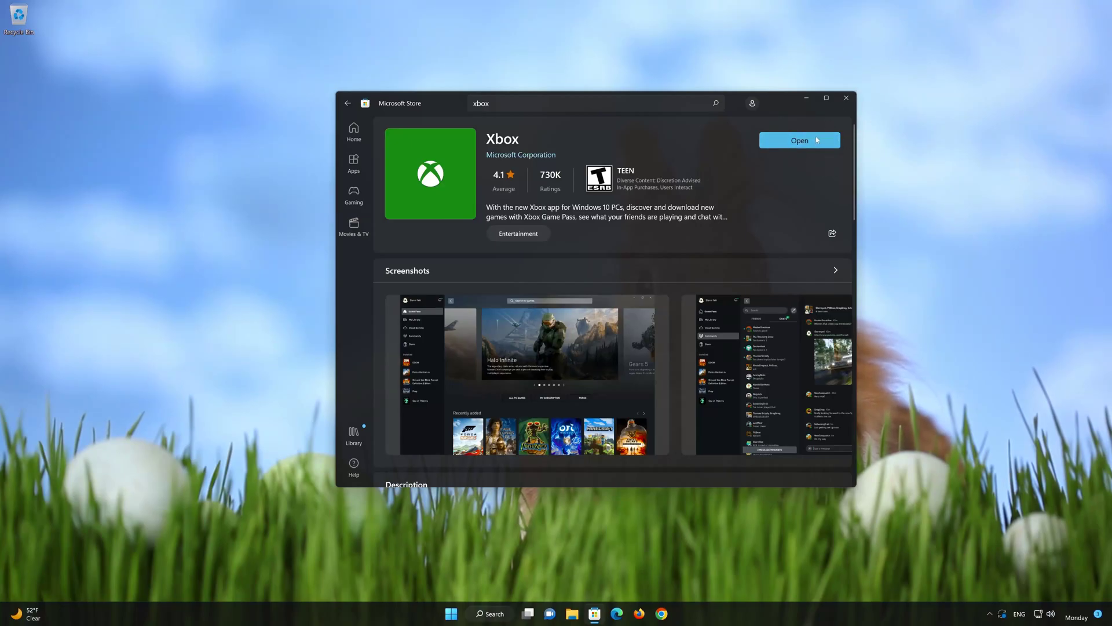
# - Launch the Xbox app from its Store page, center its window, and open the PC Game Pass catalog
pyautogui.click(817, 140)
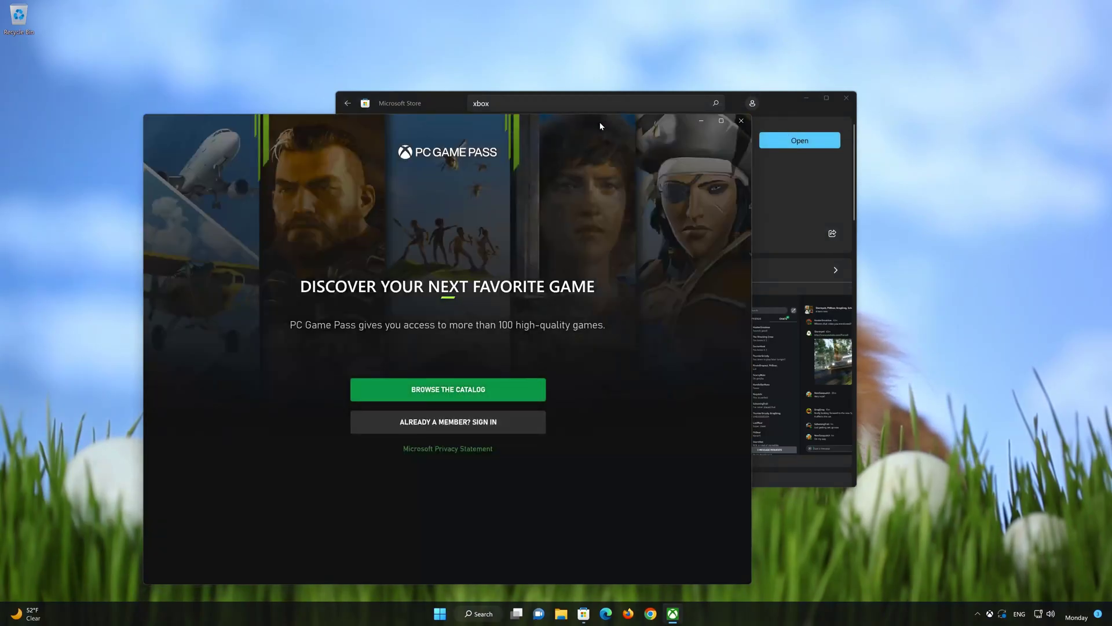
pyautogui.moveTo(600, 125); pyautogui.dragTo(743, 74)
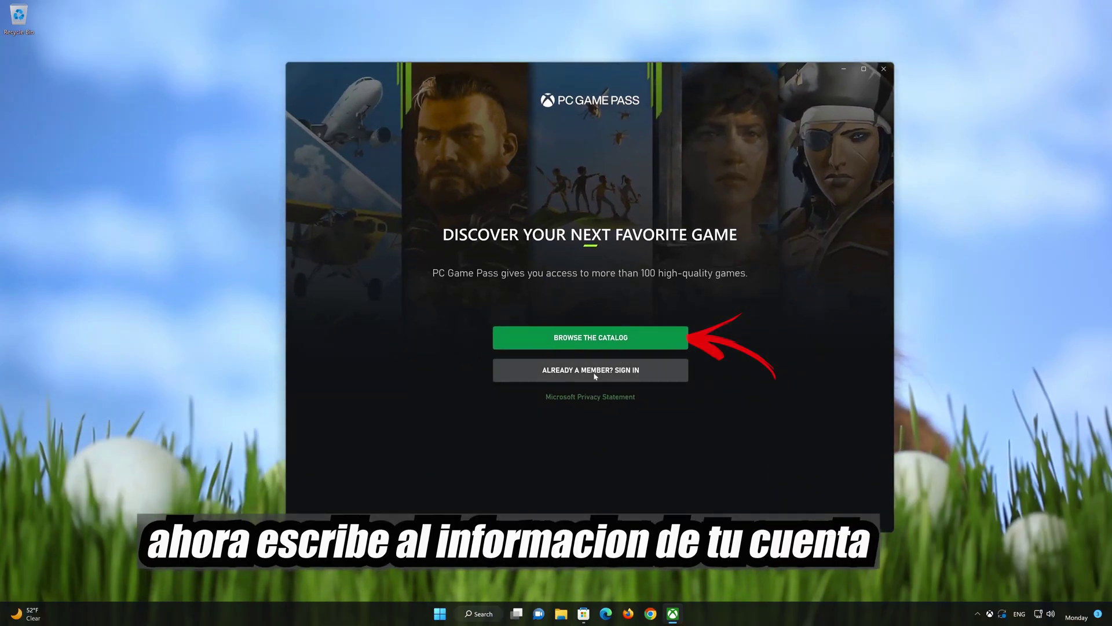
pyautogui.click(614, 338)
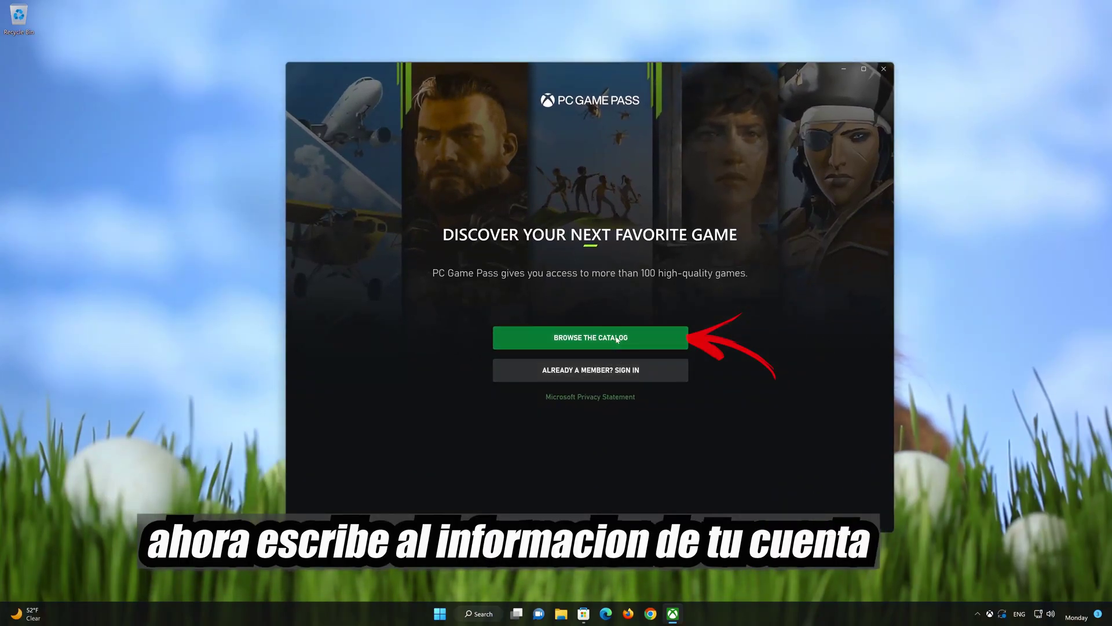
# - Look through the Game Pass catalog, then close both the Xbox and Microsoft Store windows
pyautogui.scroll(-10, 616, 340)
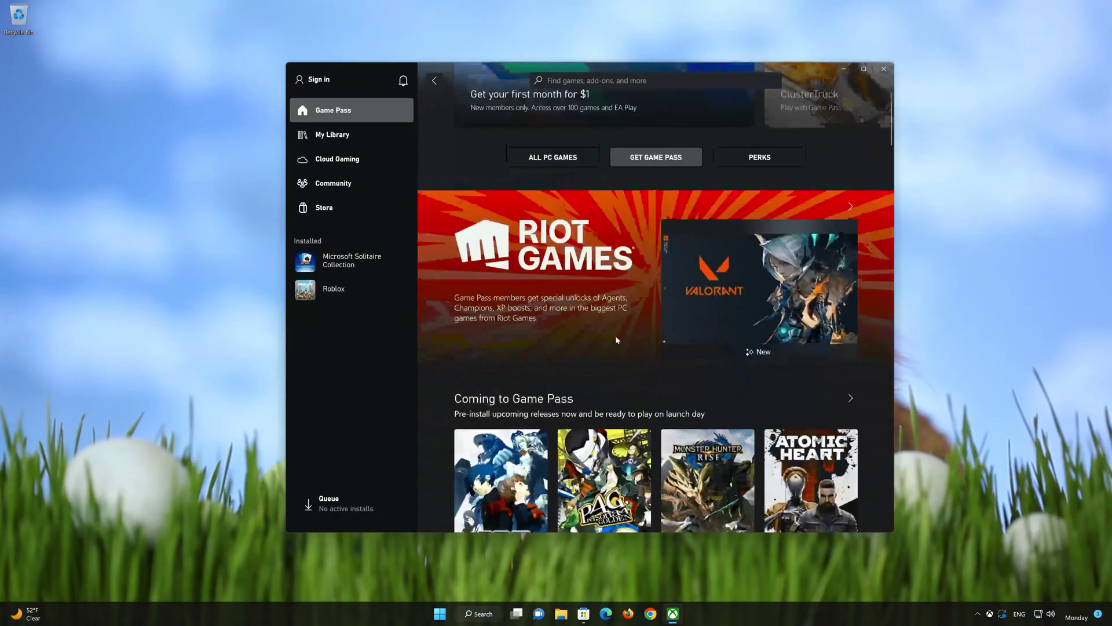
pyautogui.scroll(-5, 617, 340)
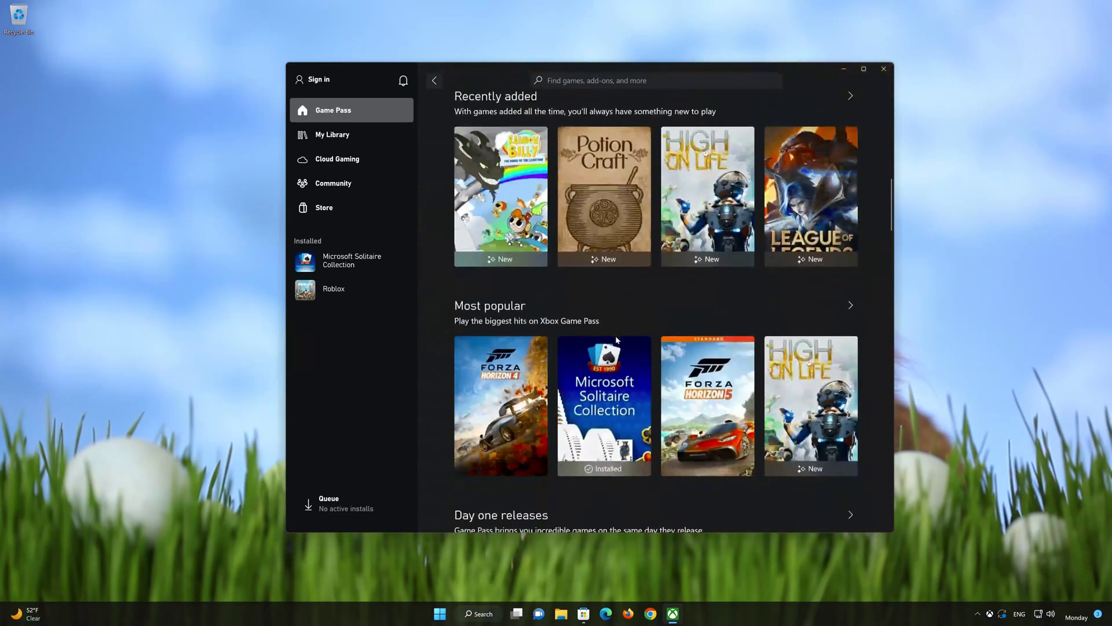
pyautogui.click(885, 69)
pyautogui.click(854, 99)
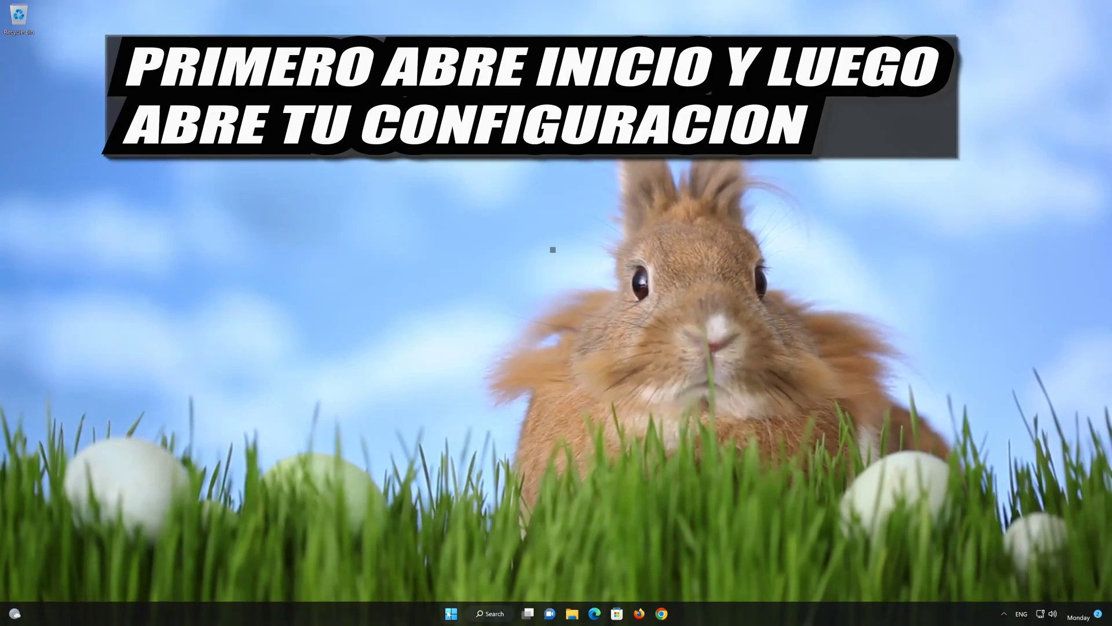
# - Open Windows Settings from Start and go to Apps & features in the Apps section
pyautogui.click(449, 613)
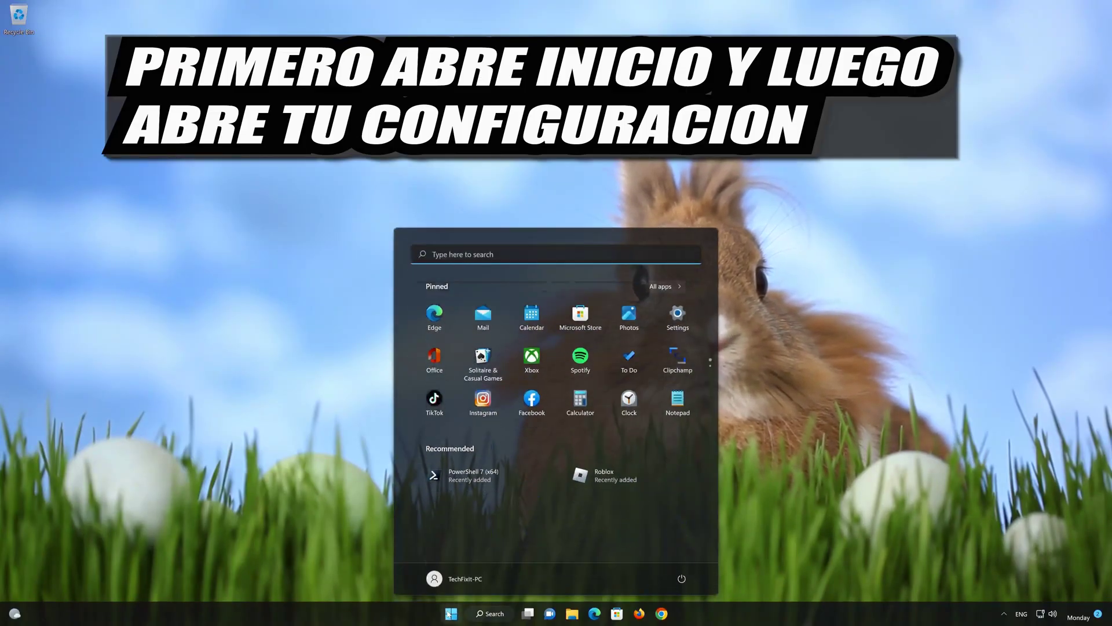
pyautogui.click(684, 314)
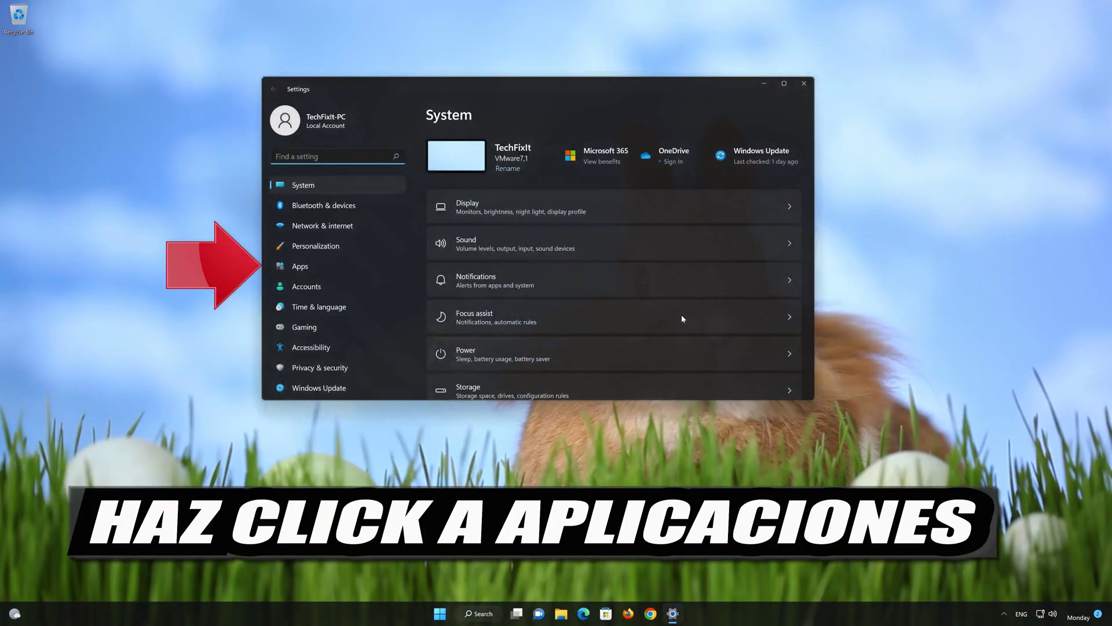
pyautogui.click(342, 264)
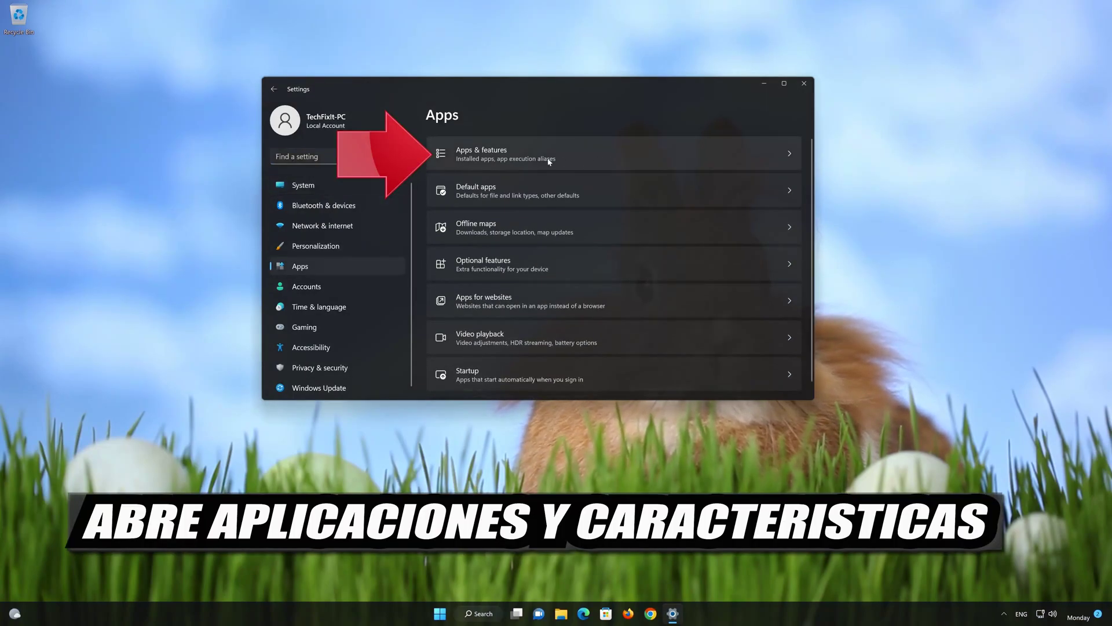
pyautogui.click(563, 149)
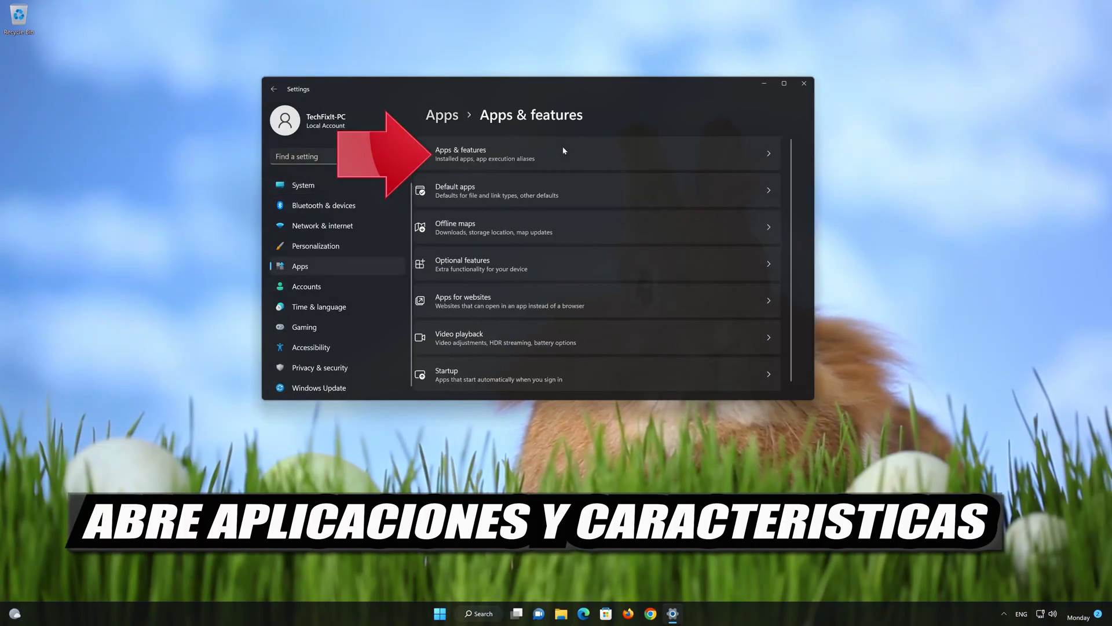
# - Find Microsoft Store in the installed apps list and open its advanced options
pyautogui.scroll(-6, 612, 268)
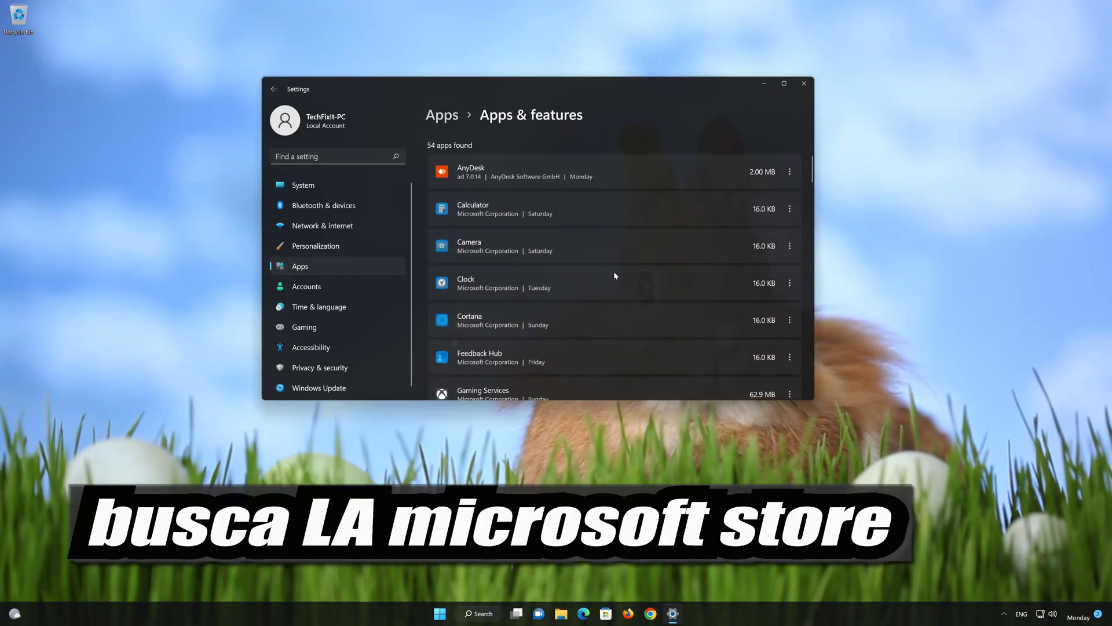
pyautogui.scroll(-5, 615, 276)
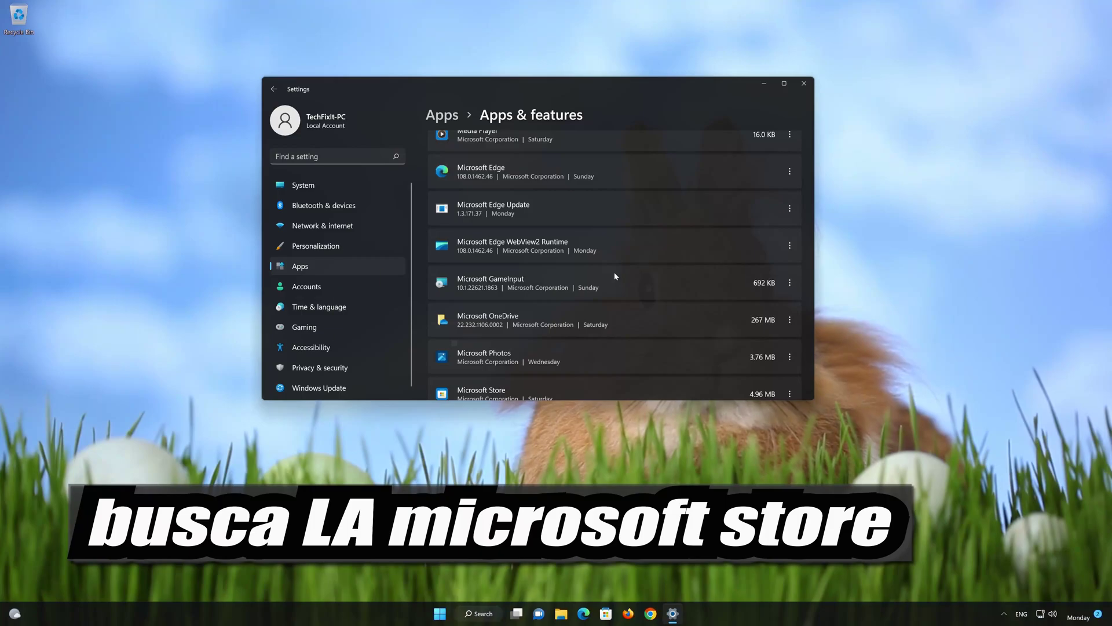
pyautogui.scroll(-2, 614, 275)
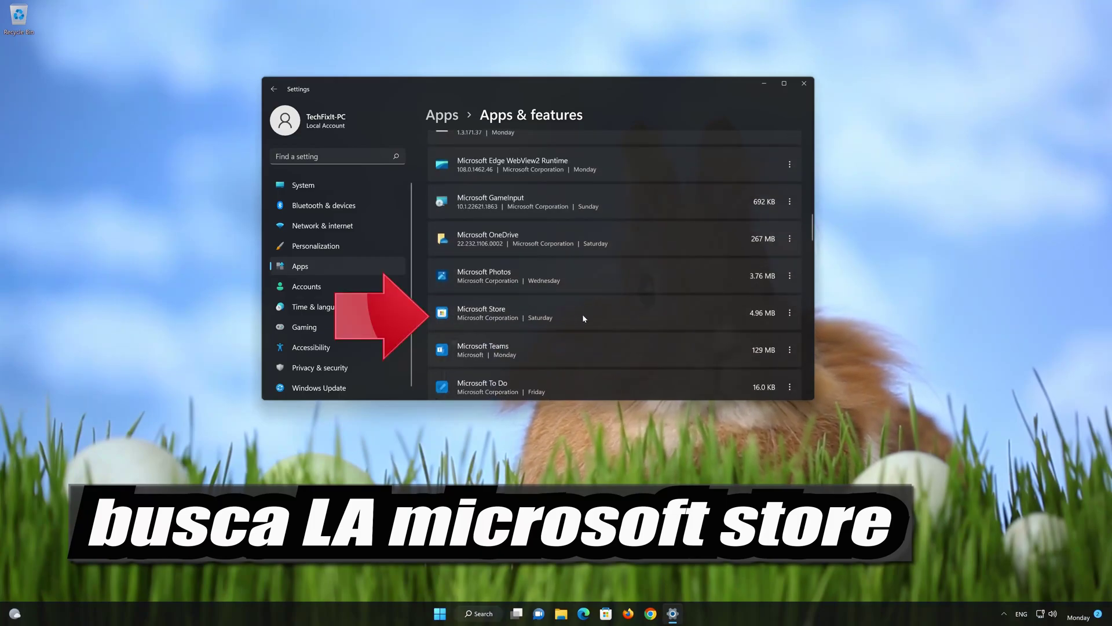
pyautogui.click(790, 313)
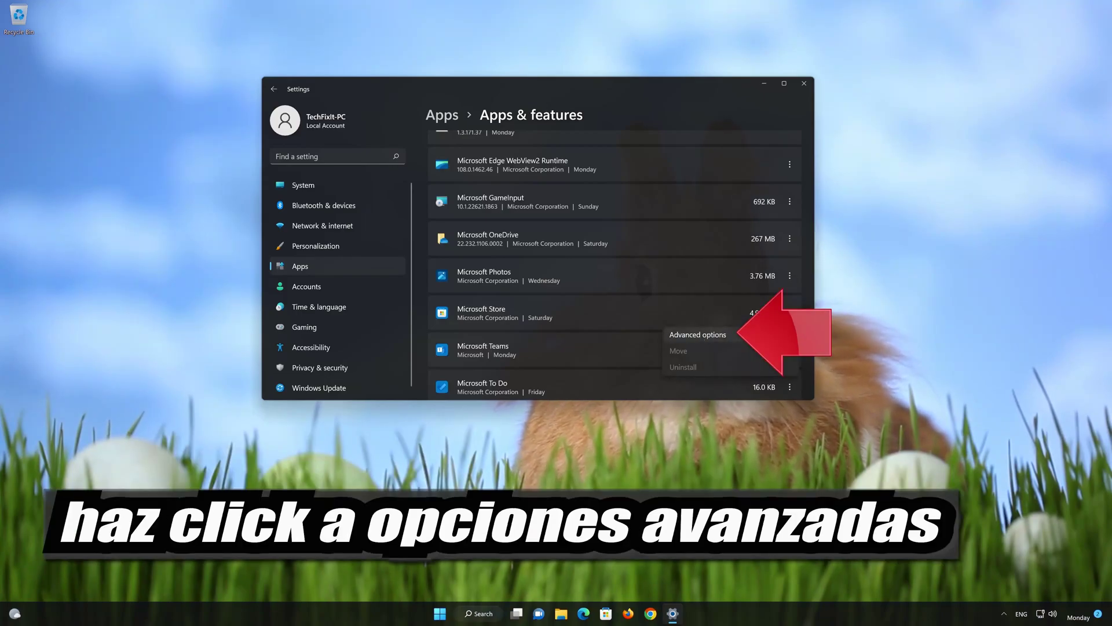
pyautogui.click(742, 334)
# - Repair the Microsoft Store app, then reset it and confirm deleting its app data
pyautogui.scroll(-4, 717, 327)
pyautogui.scroll(-5, 717, 326)
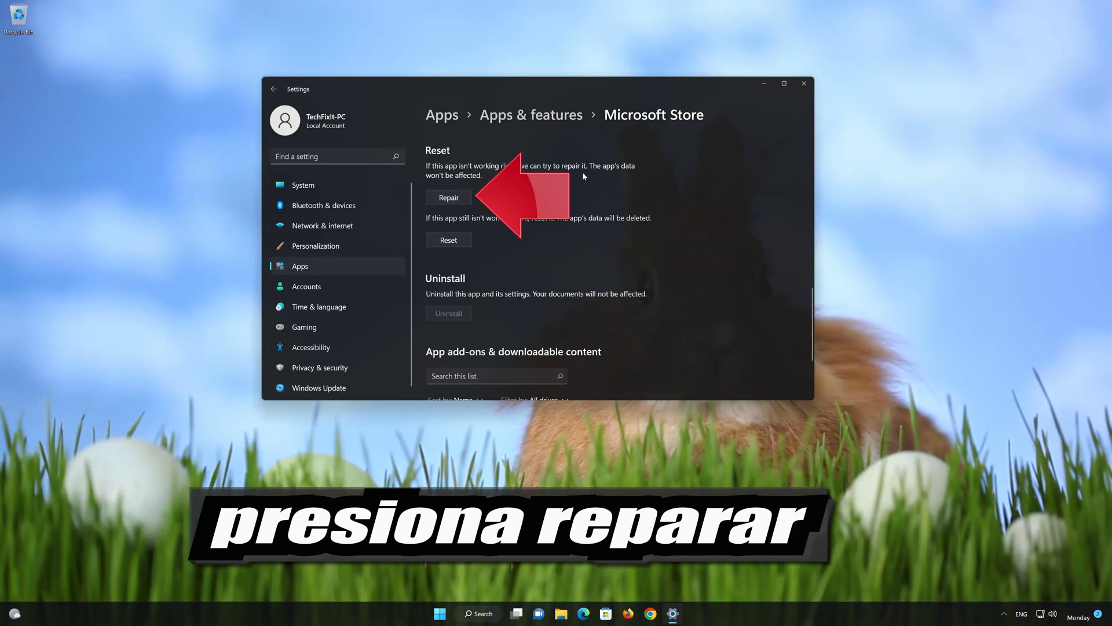
pyautogui.click(460, 196)
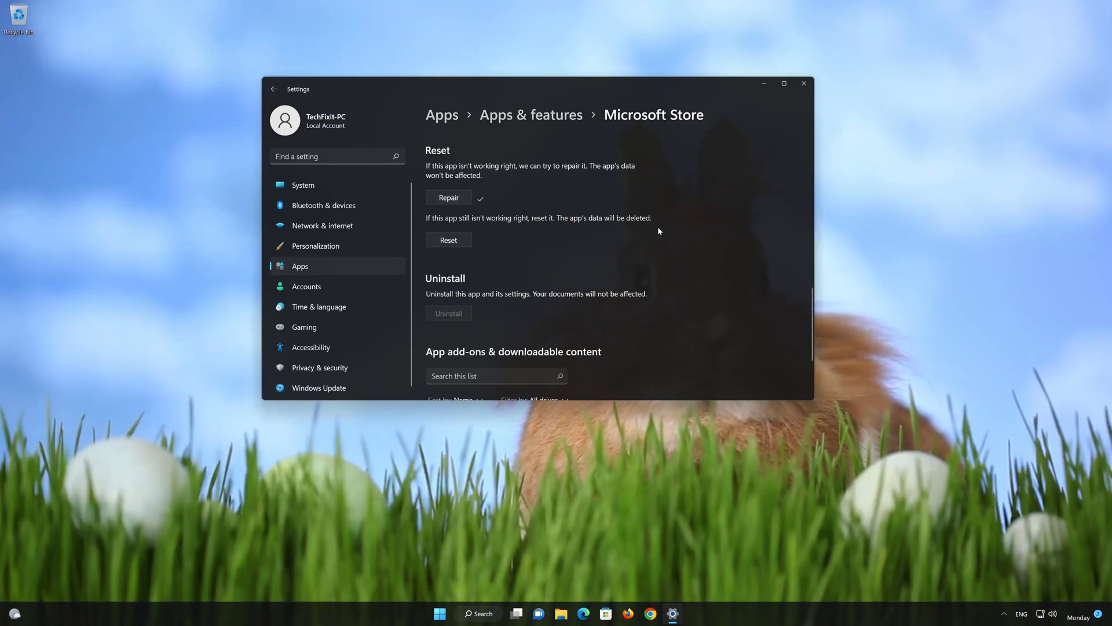
pyautogui.click(449, 239)
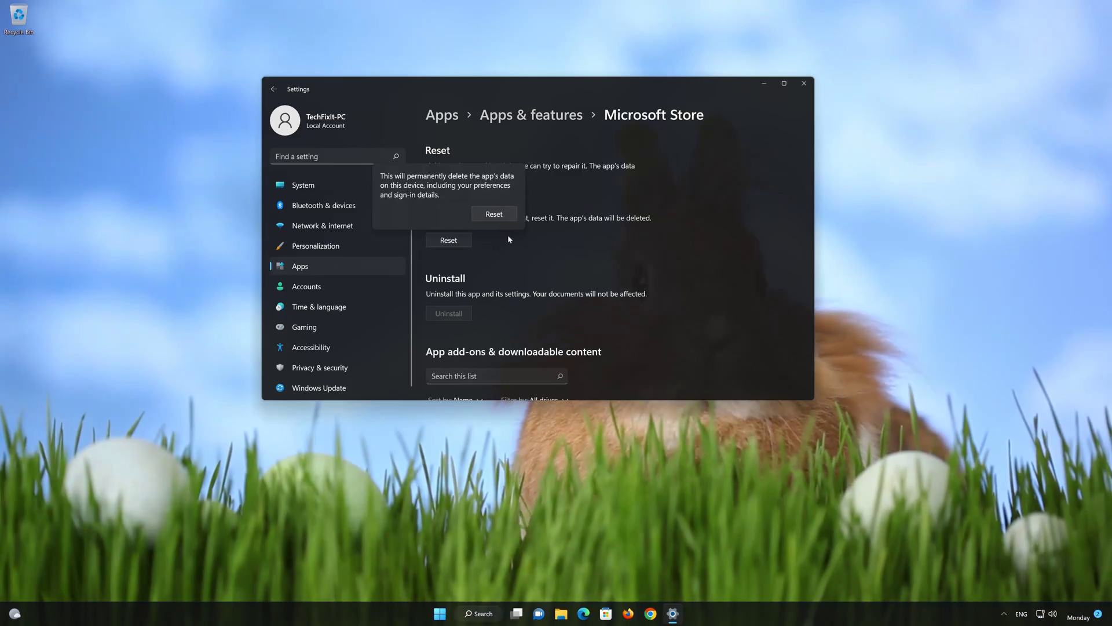
pyautogui.click(492, 218)
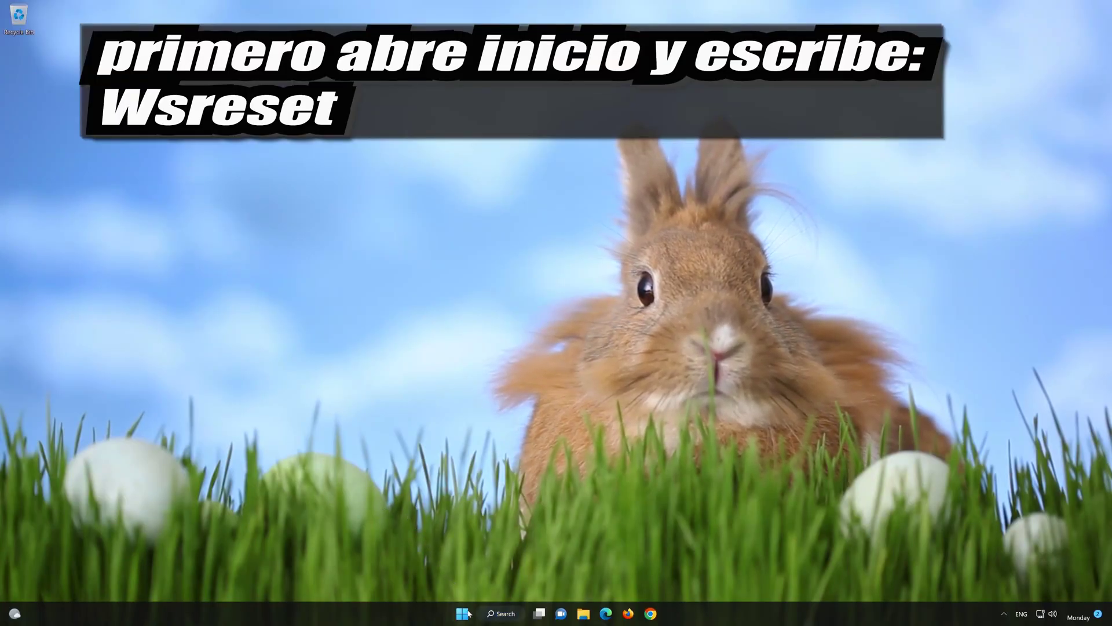
# - Search for wsreset from Start and run the command to reset the Microsoft Store cache
pyautogui.click(469, 612)
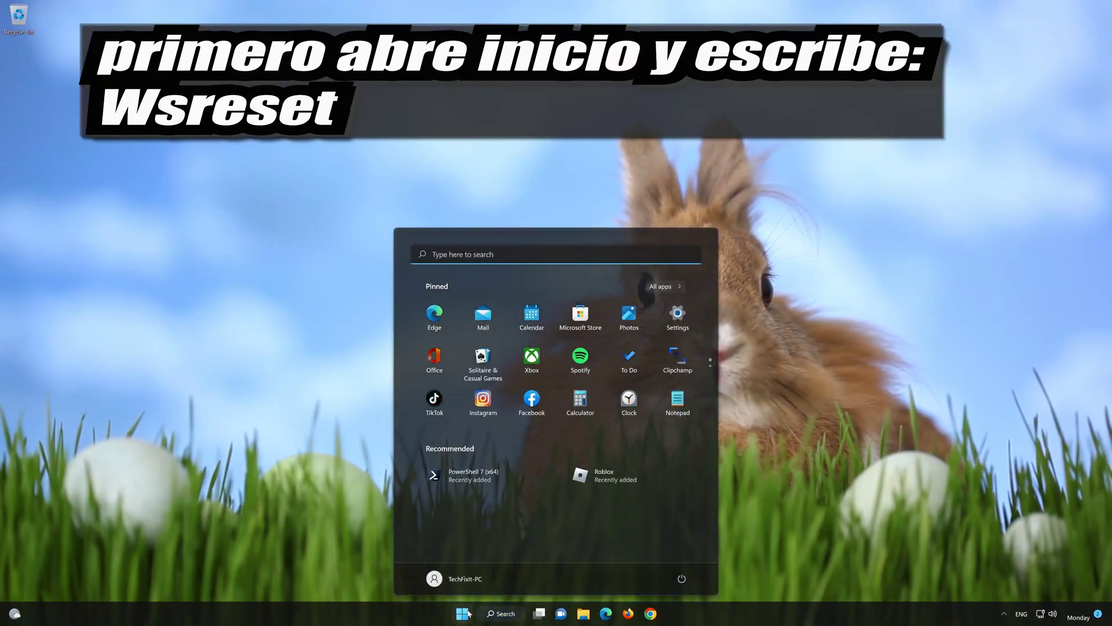
pyautogui.write('wsreset')
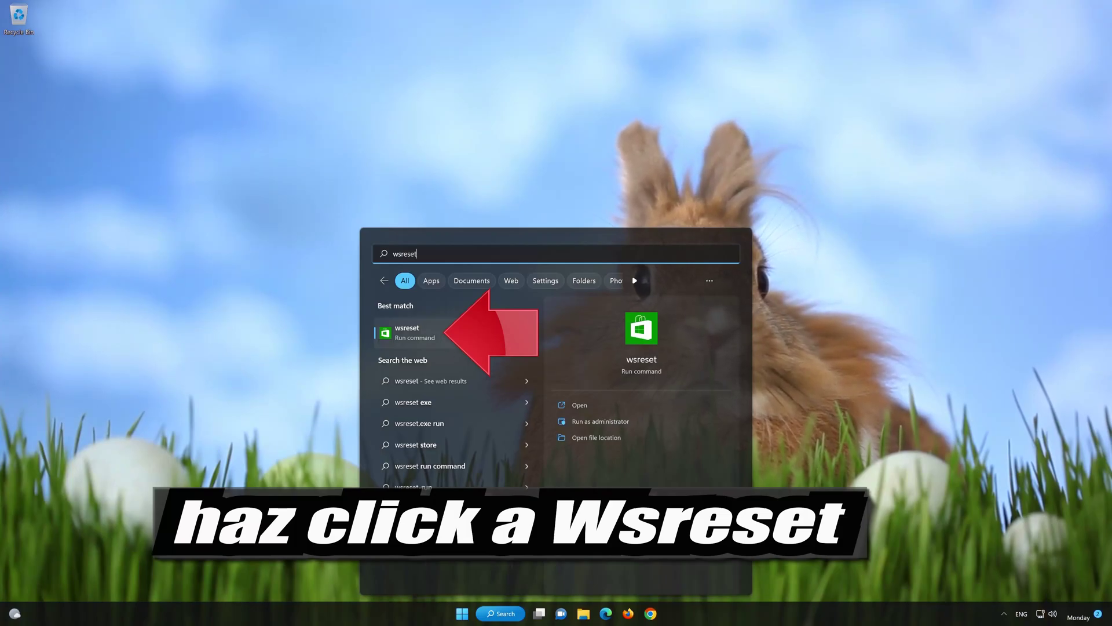
pyautogui.click(470, 336)
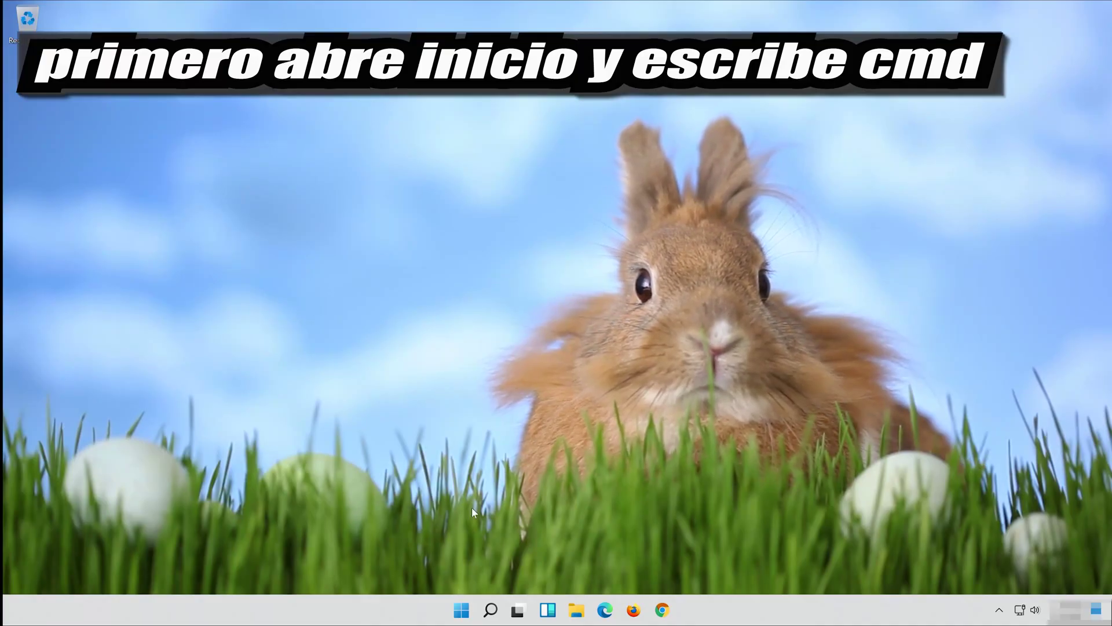
# - Search for cmd, run Command Prompt as administrator with permission granted, and move its window toward the middle of the desktop
pyautogui.click(461, 610)
pyautogui.write('cmd')
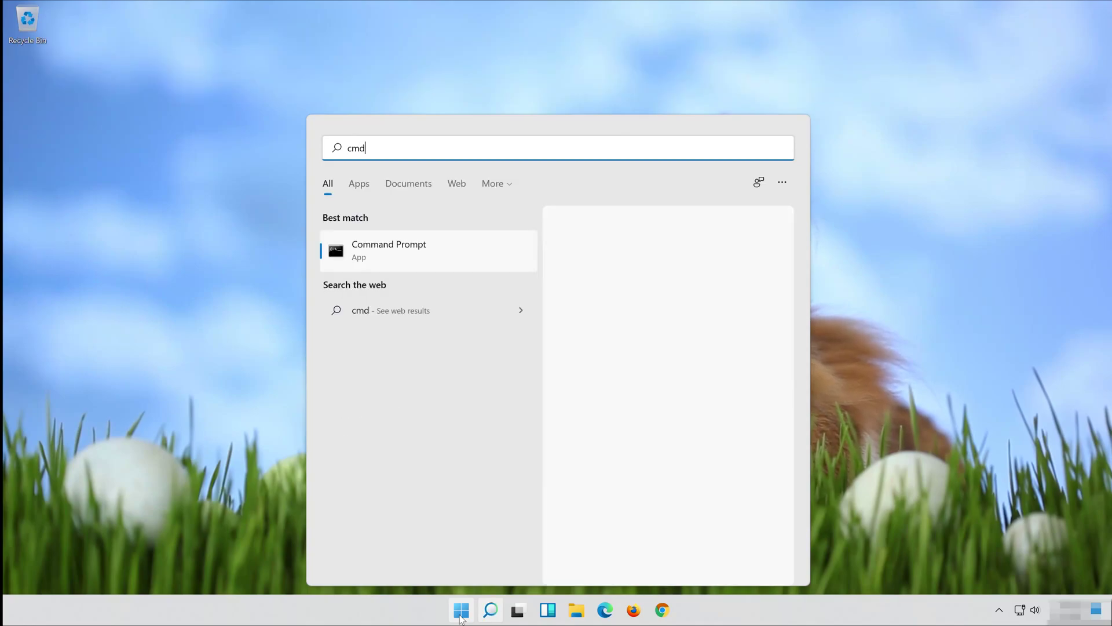
pyautogui.rightClick(412, 242)
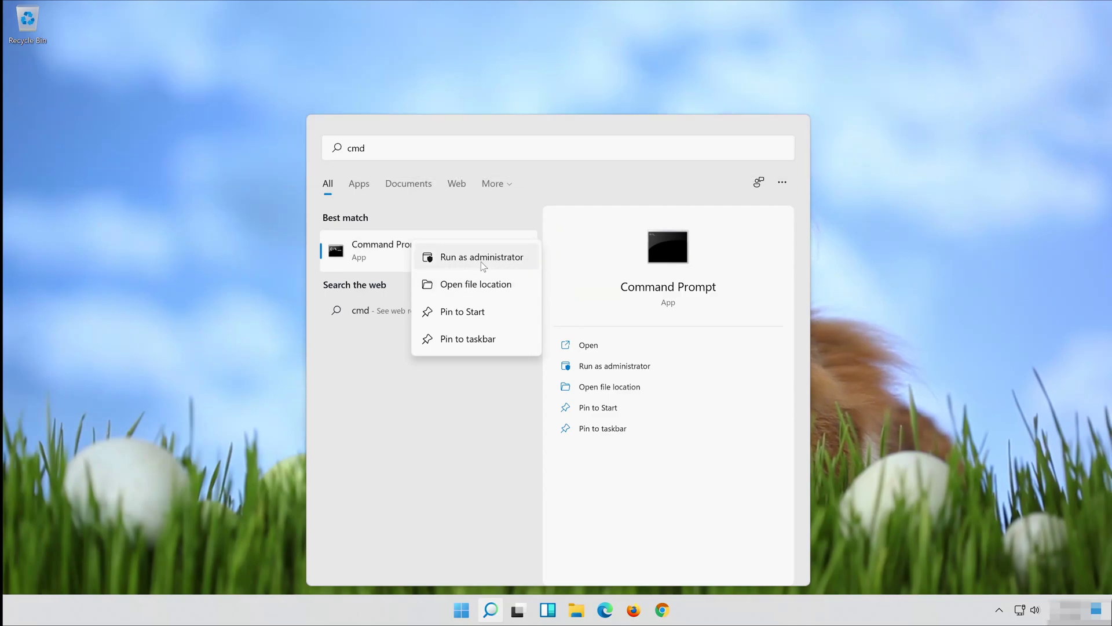
pyautogui.click(482, 263)
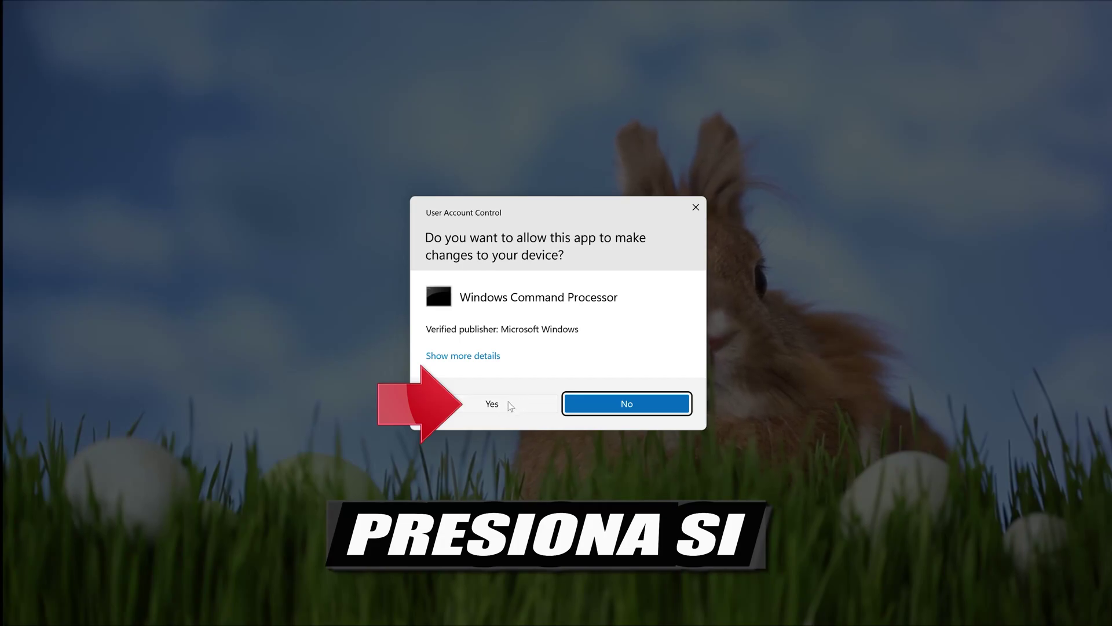
pyautogui.click(491, 404)
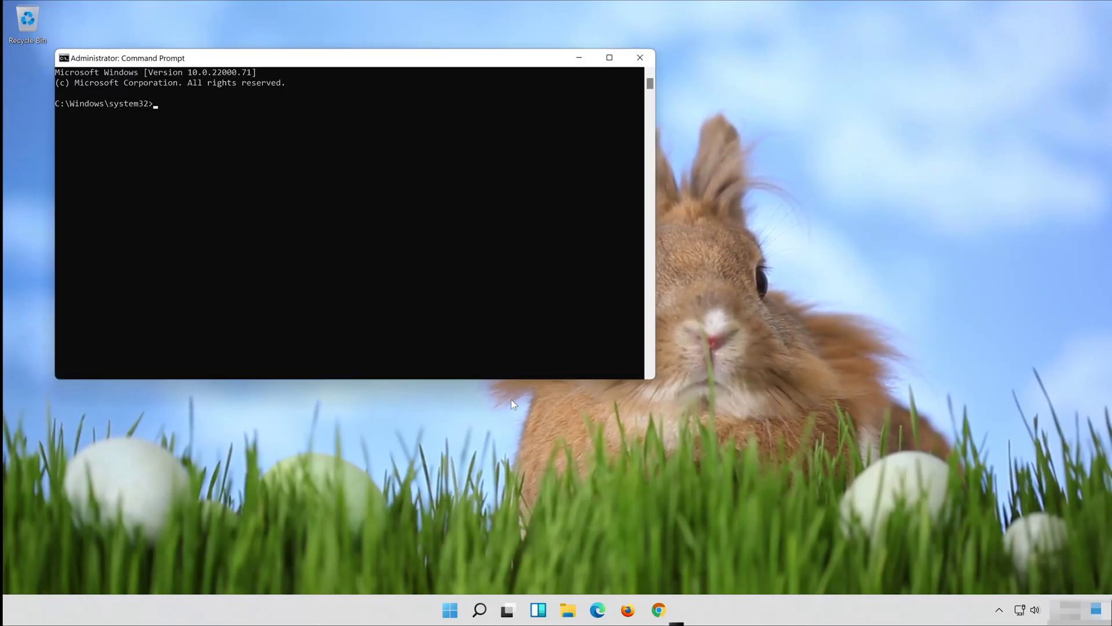
pyautogui.moveTo(330, 59); pyautogui.dragTo(561, 125)
# - Repair the Windows image with Dism /Online /Cleanup-Image /RestoreHealth, then close Command Prompt with exit once the operation finishes
pyautogui.write('Dism')
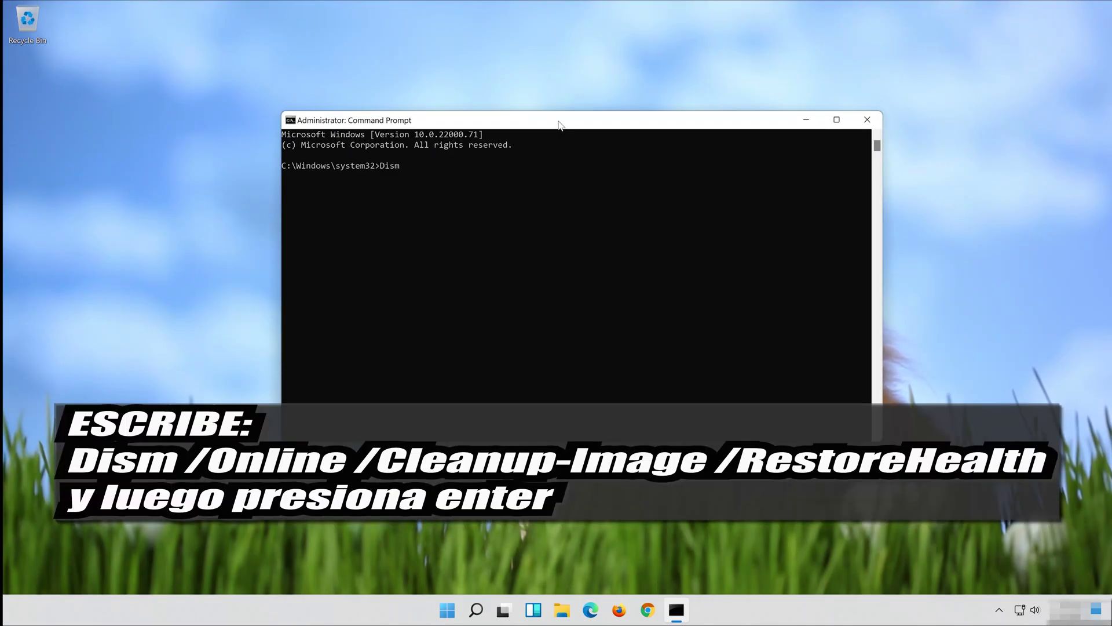
pyautogui.write(' /Online')
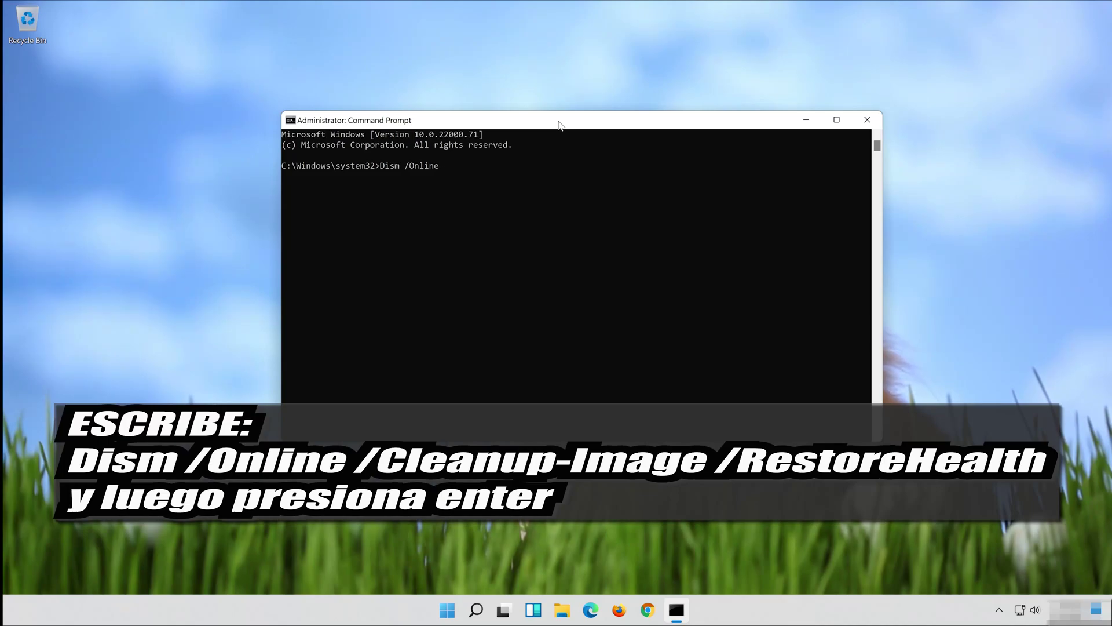
pyautogui.write(' /Cleanu')
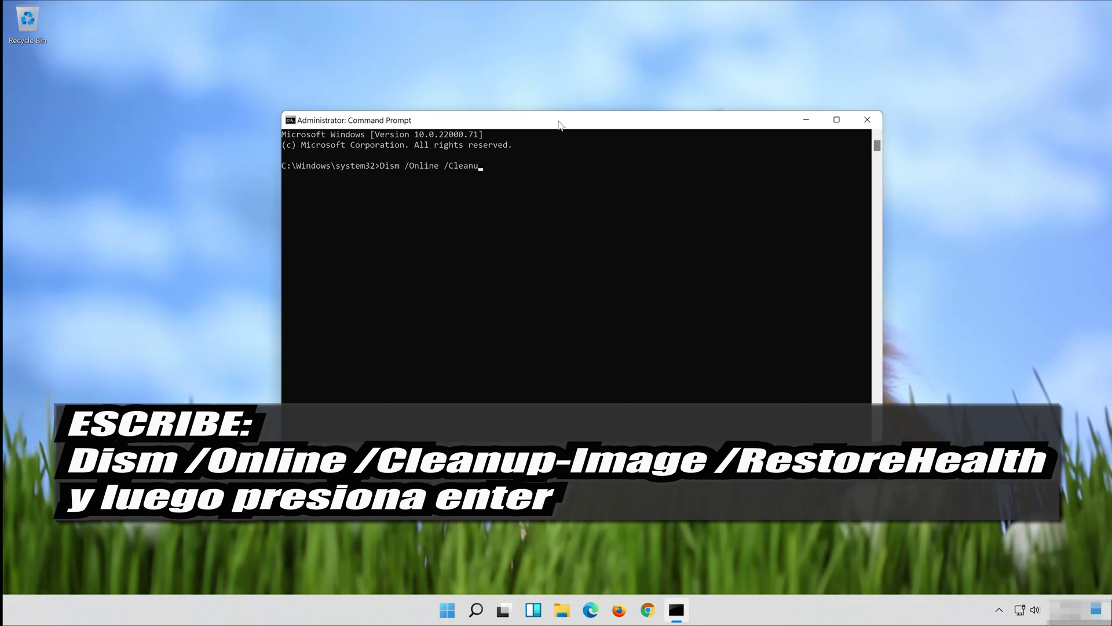
pyautogui.write('p-Image')
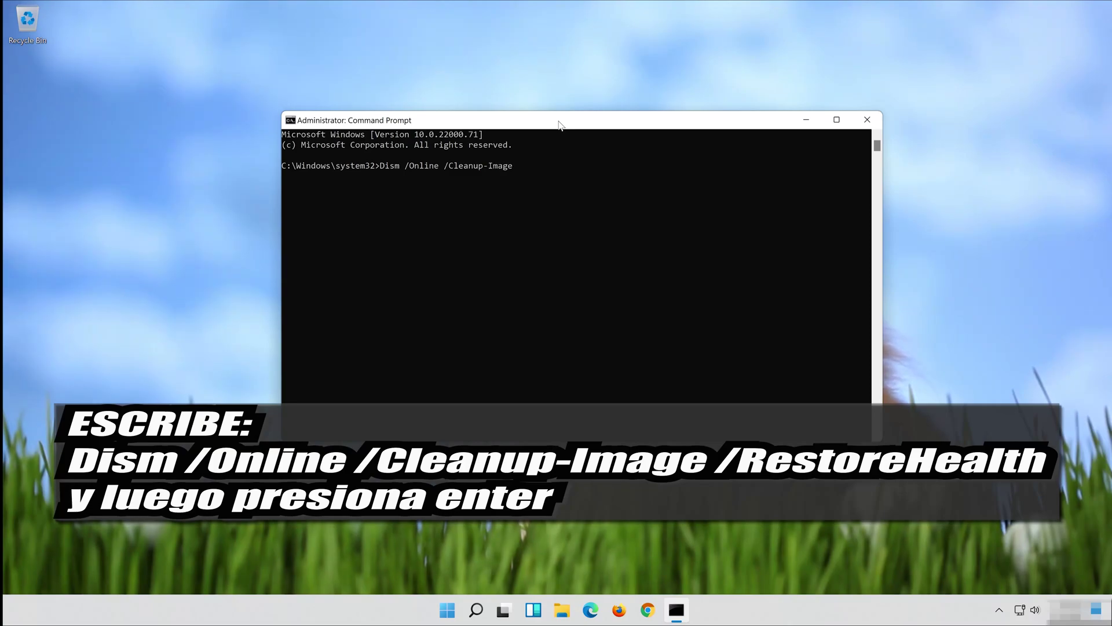
pyautogui.write(' /Restore')
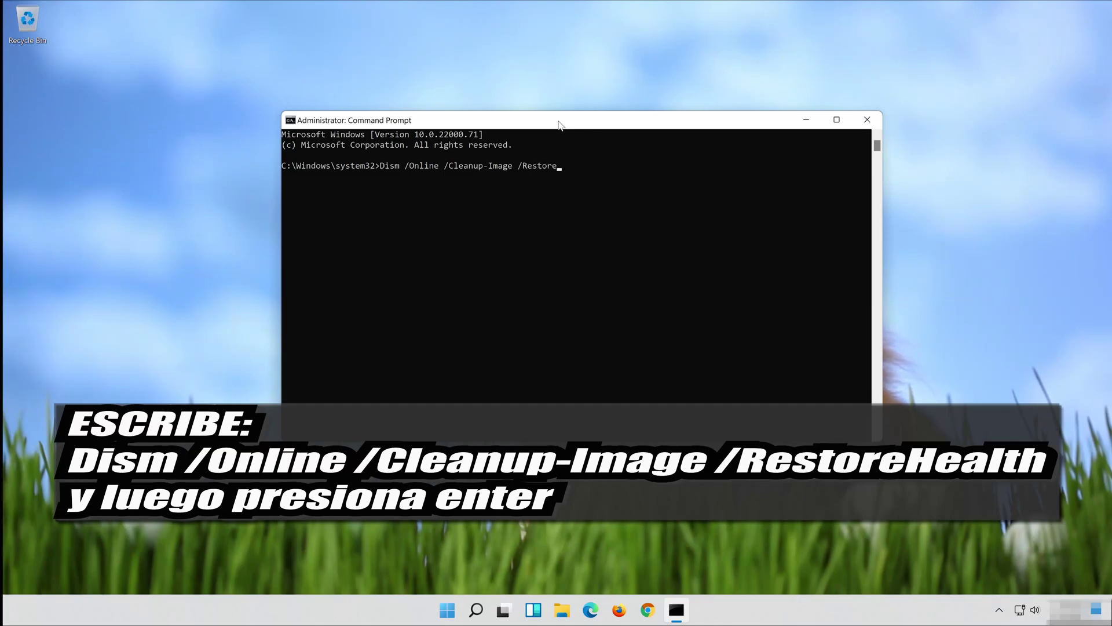
pyautogui.write('Health')
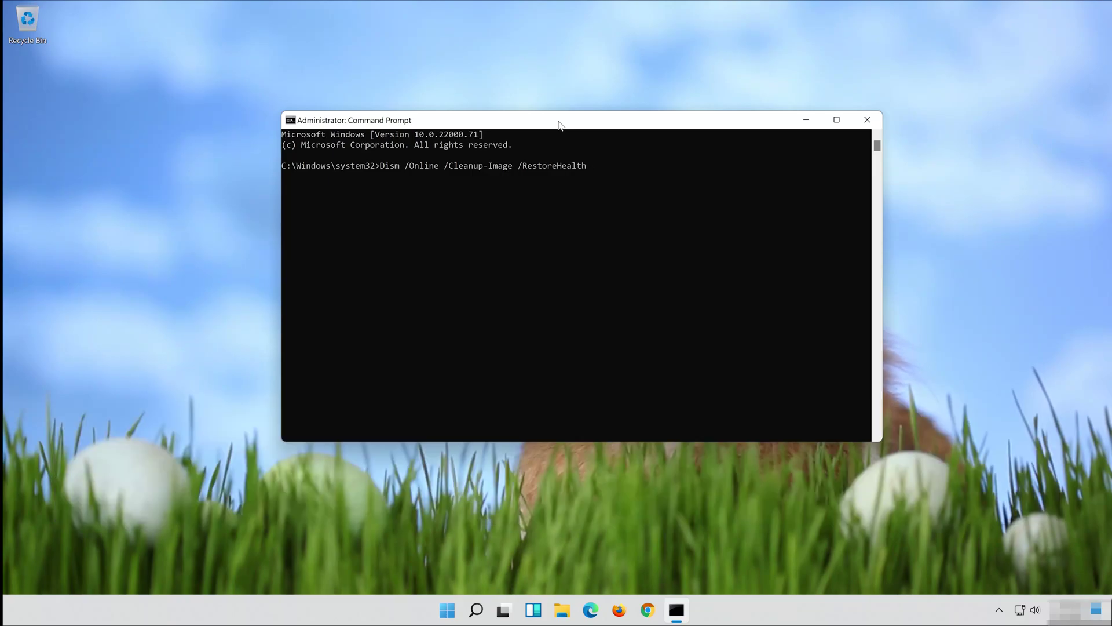
pyautogui.press('Return')
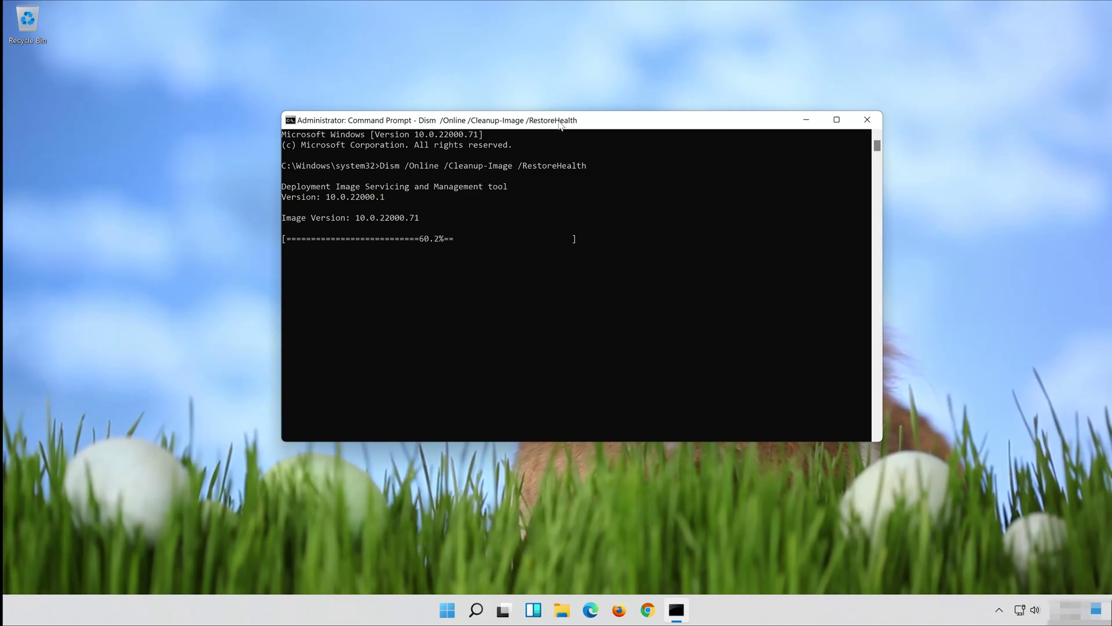
pyautogui.write('exit')
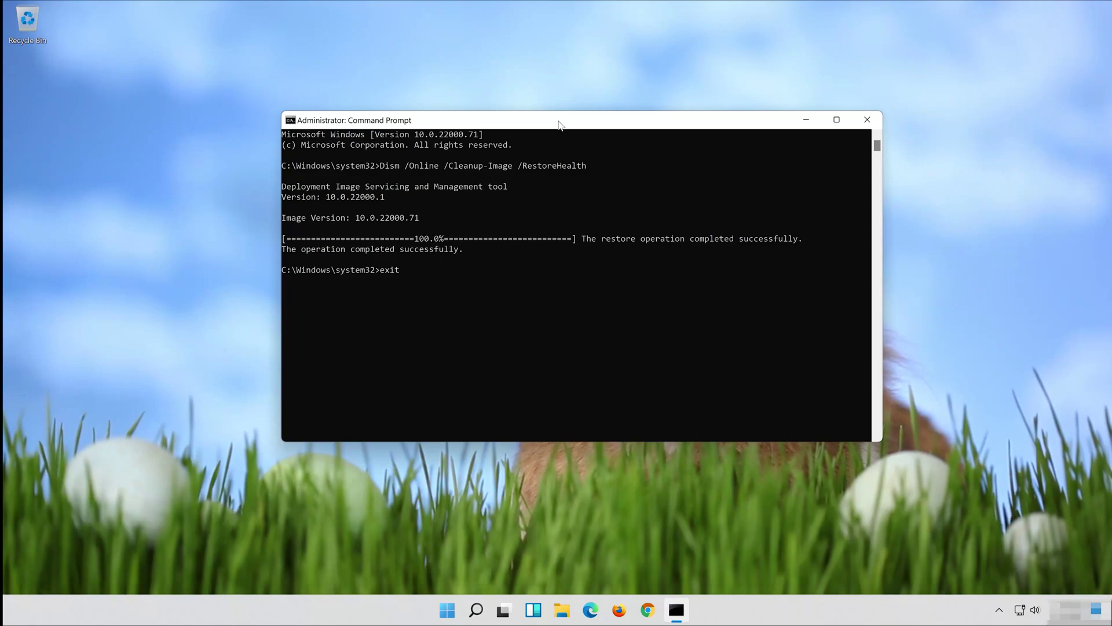
pyautogui.press('Return')
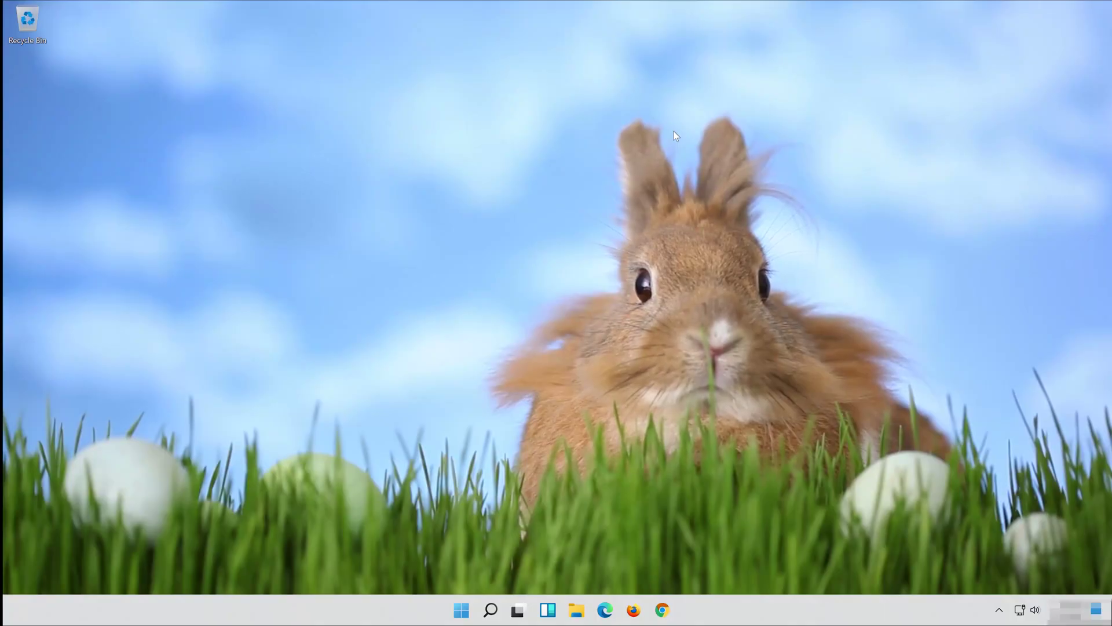
# - Open Command Prompt again as administrator through a cmd search, allow the changes, and center its window
pyautogui.press('super')
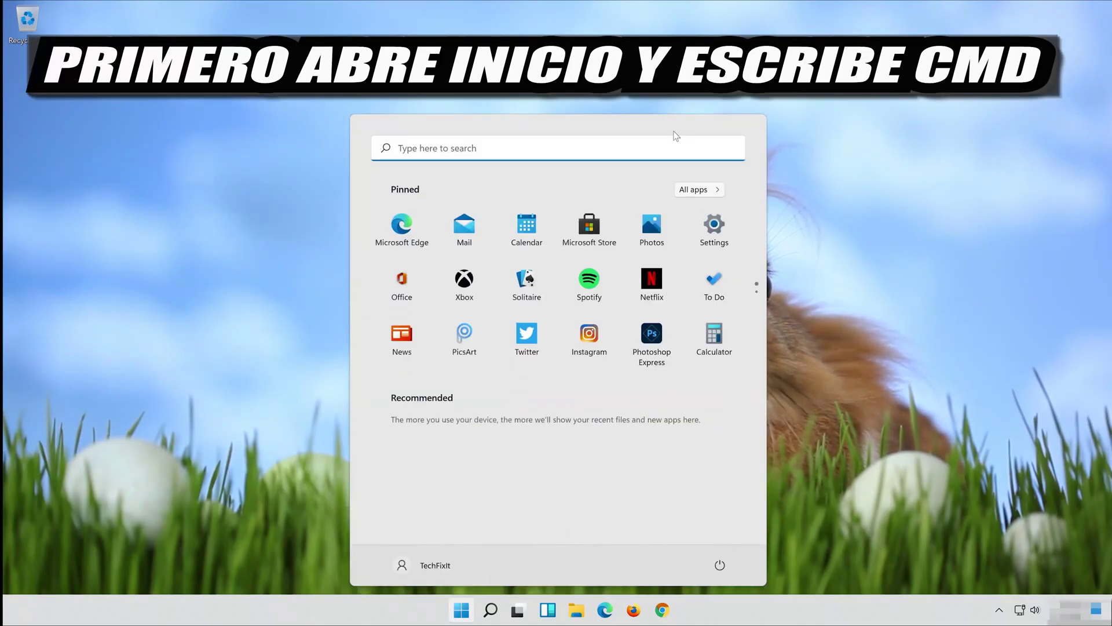
pyautogui.write('cmd')
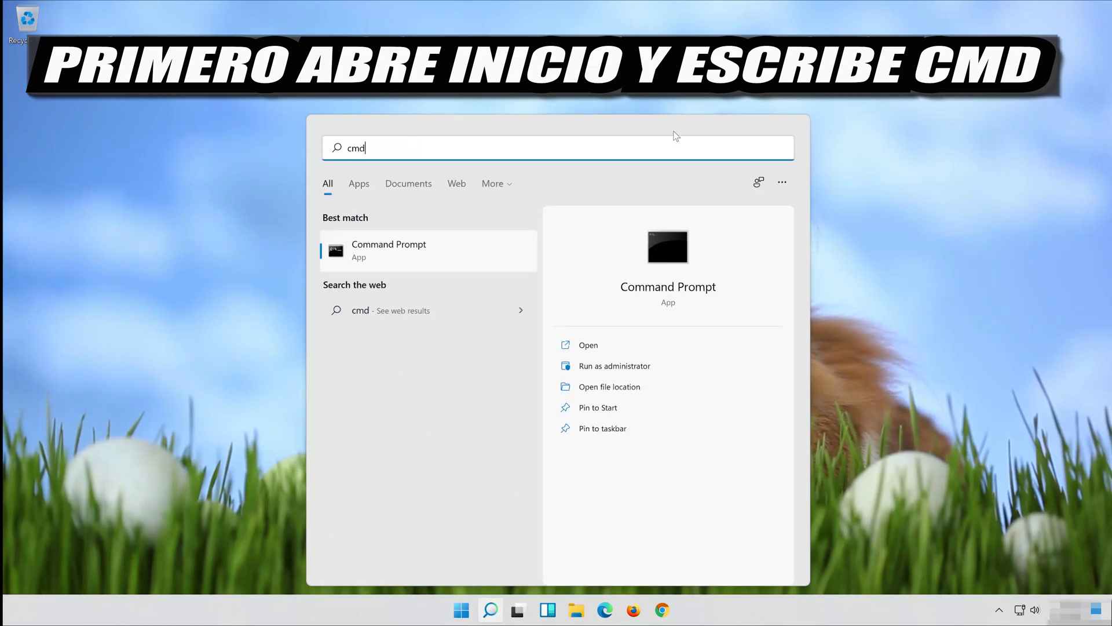
pyautogui.rightClick(374, 246)
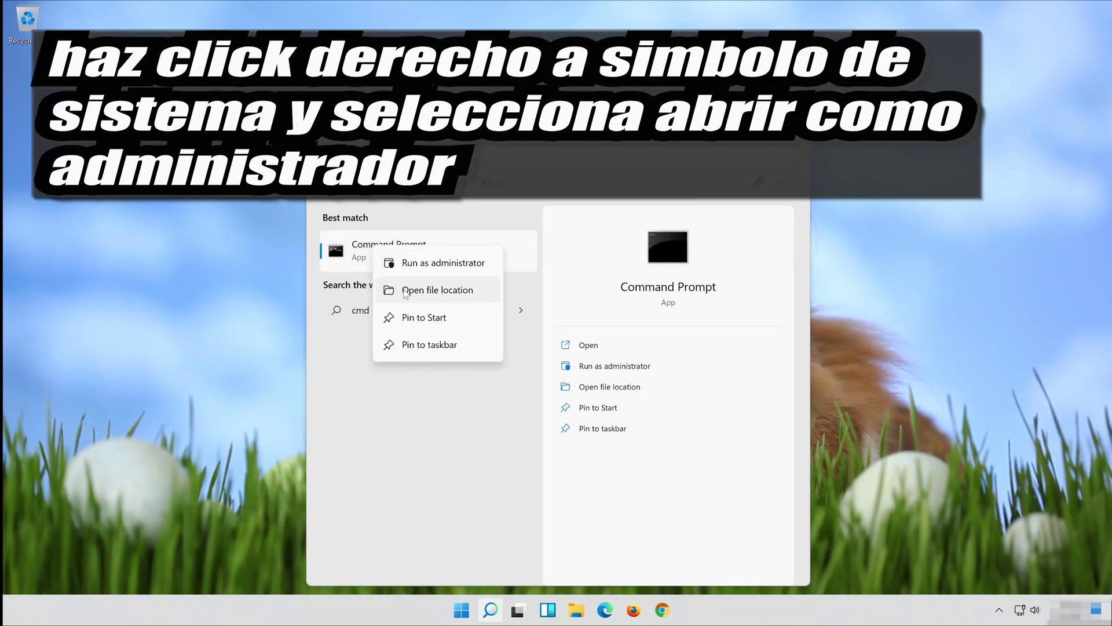
pyautogui.click(452, 264)
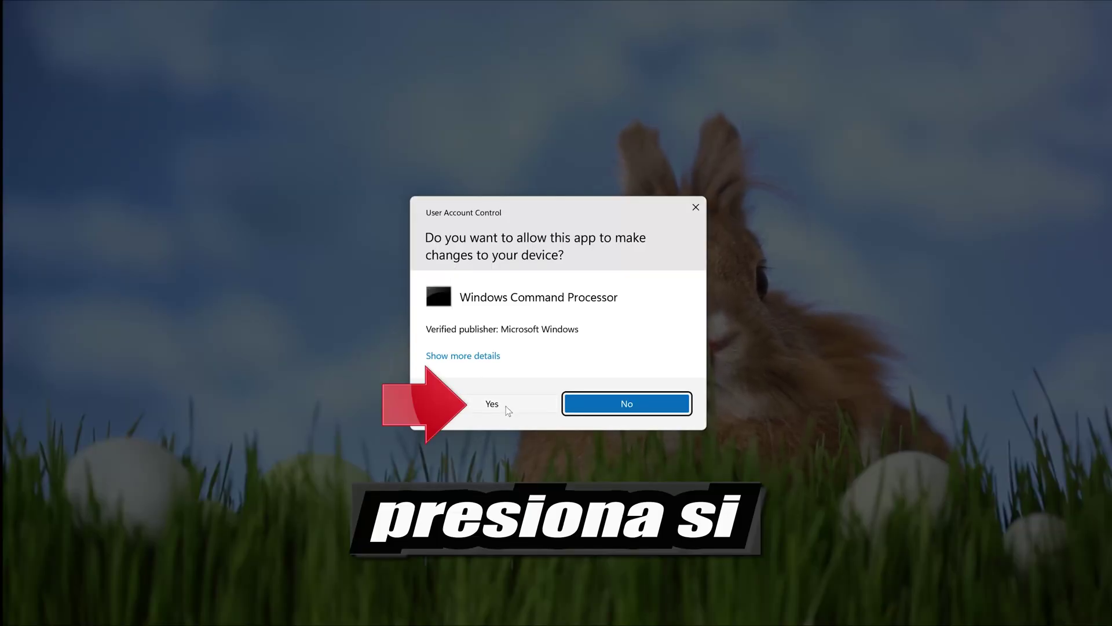
pyautogui.click(481, 405)
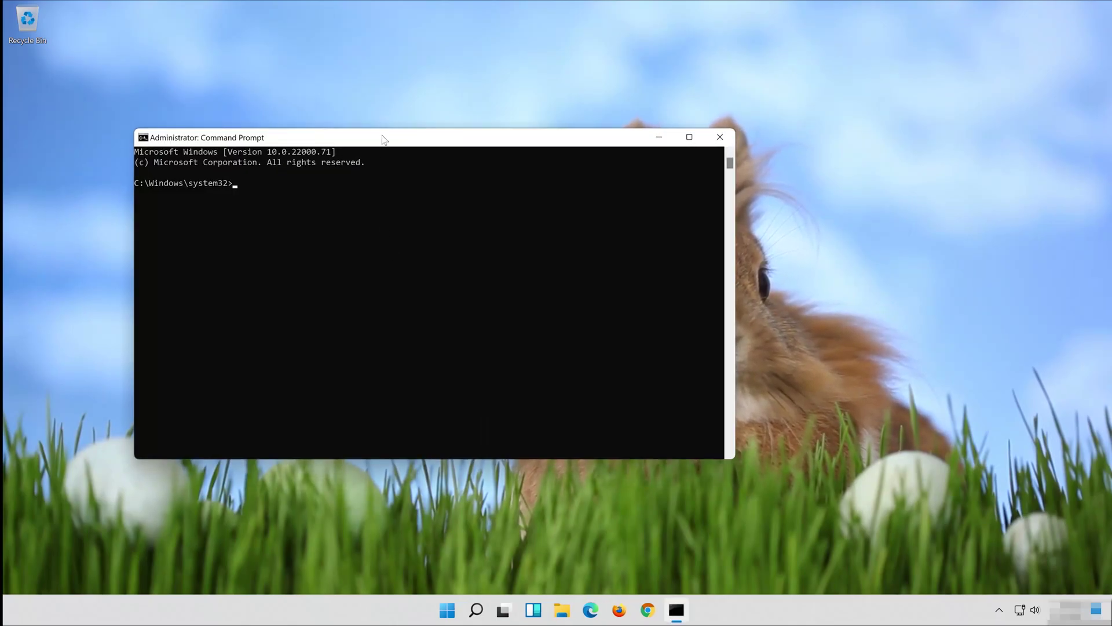
pyautogui.moveTo(381, 139); pyautogui.dragTo(554, 141)
# - Scan the system files with sfc /scannow, then close Command Prompt with exit once the scan finishes
pyautogui.write('sfc')
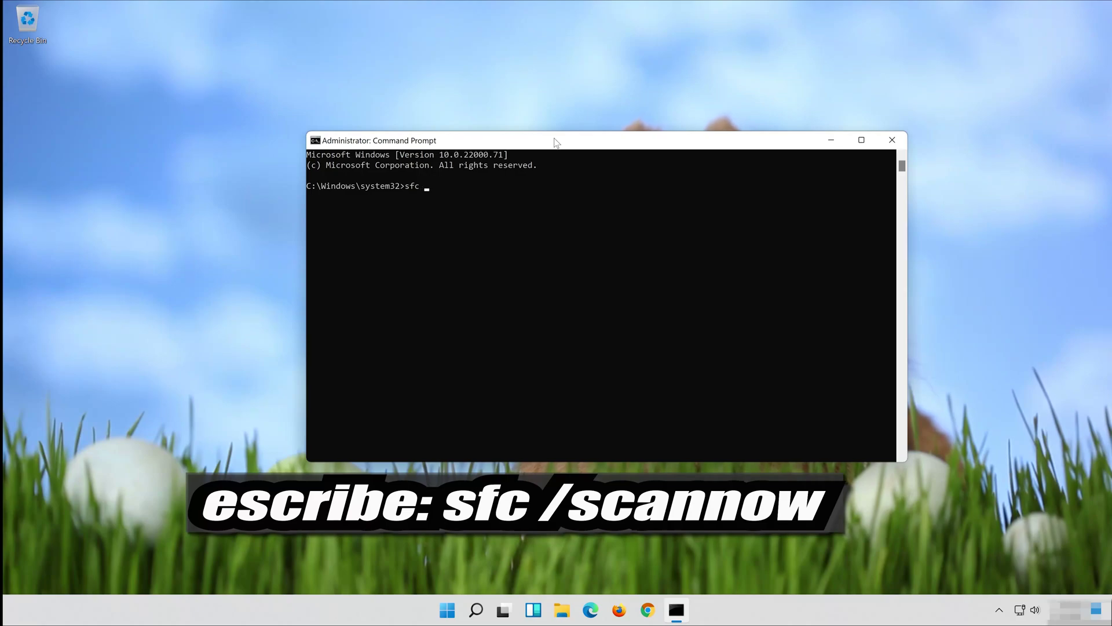
pyautogui.write(' /scannow')
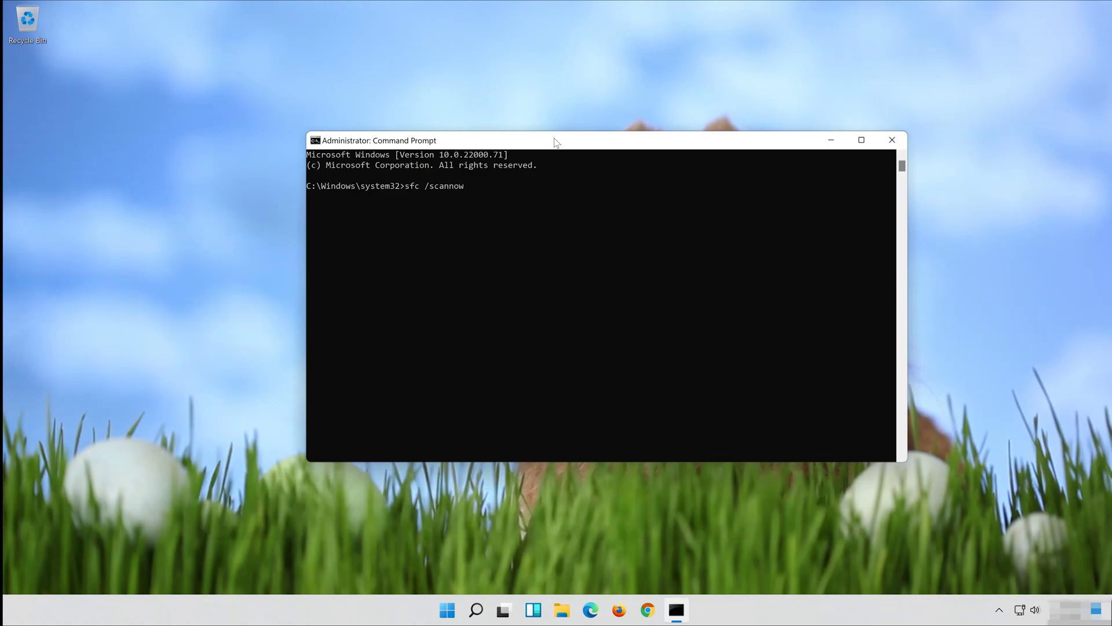
pyautogui.press('Return')
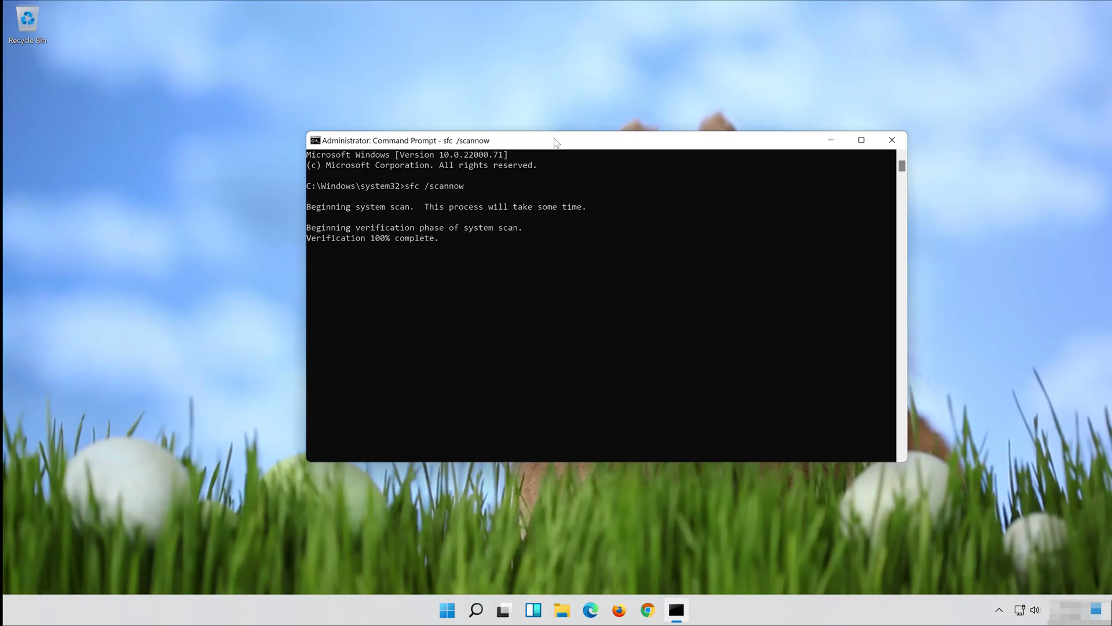
pyautogui.write('exit')
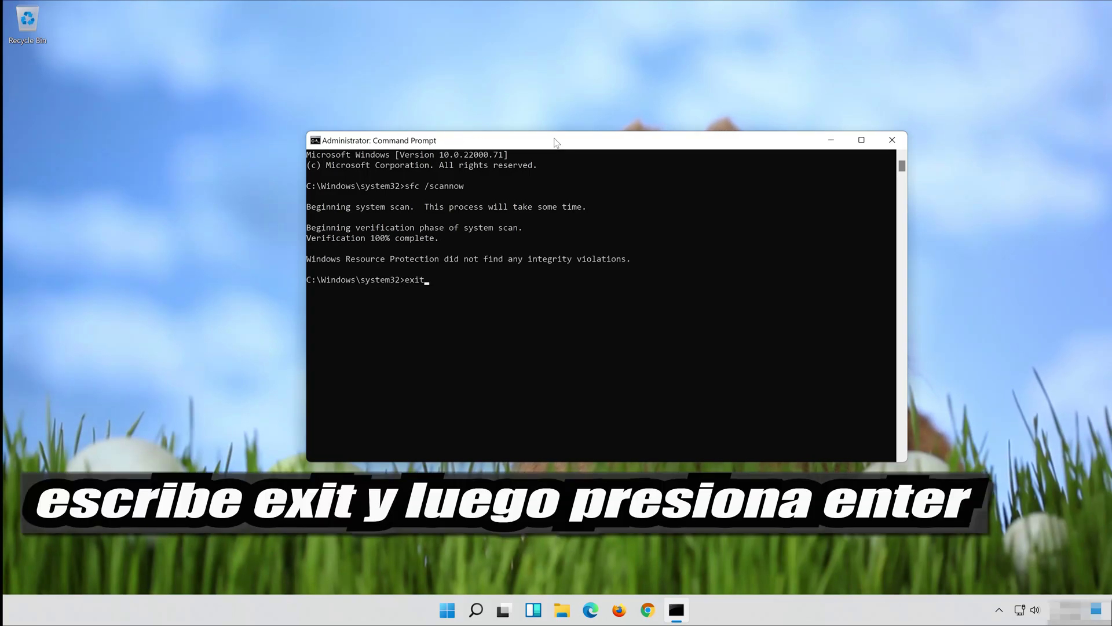
pyautogui.press('Return')
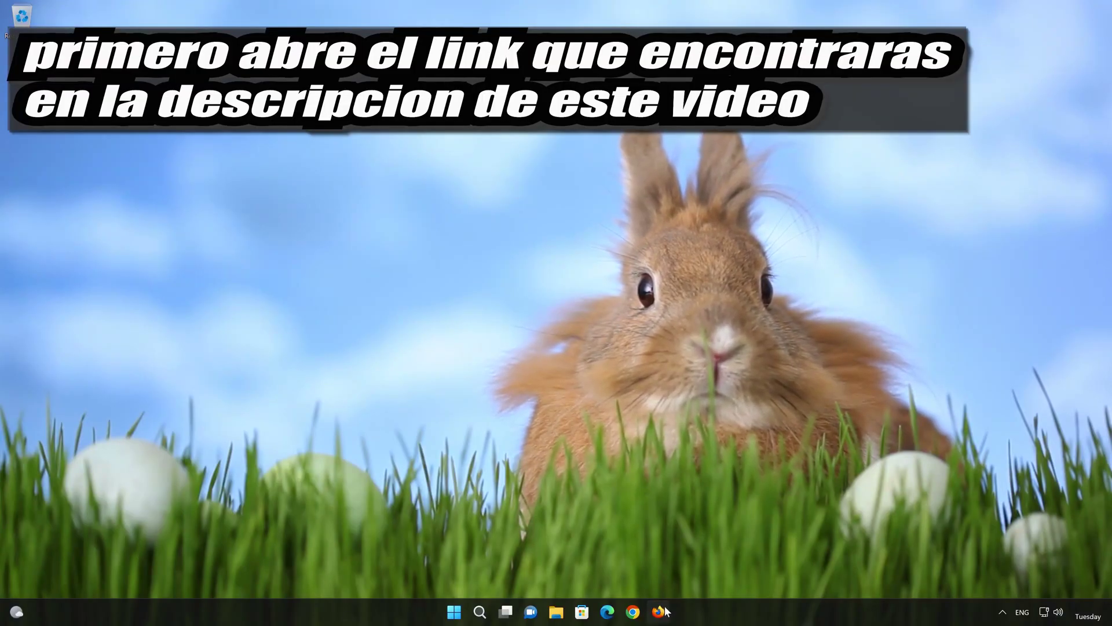
pyautogui.click(660, 611)
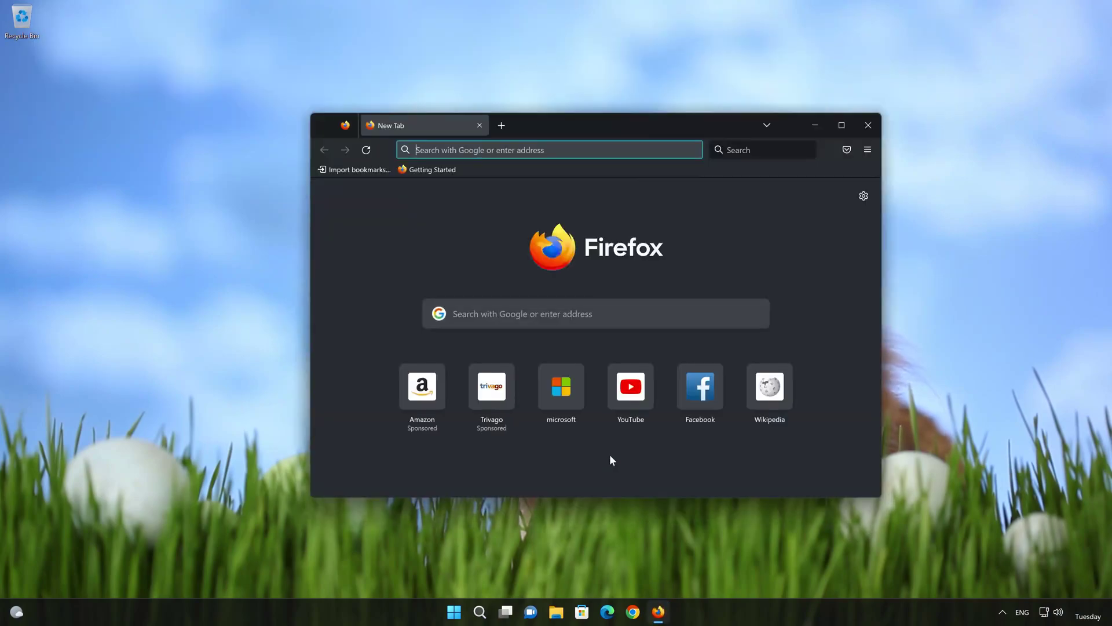
pyautogui.rightClick(519, 152)
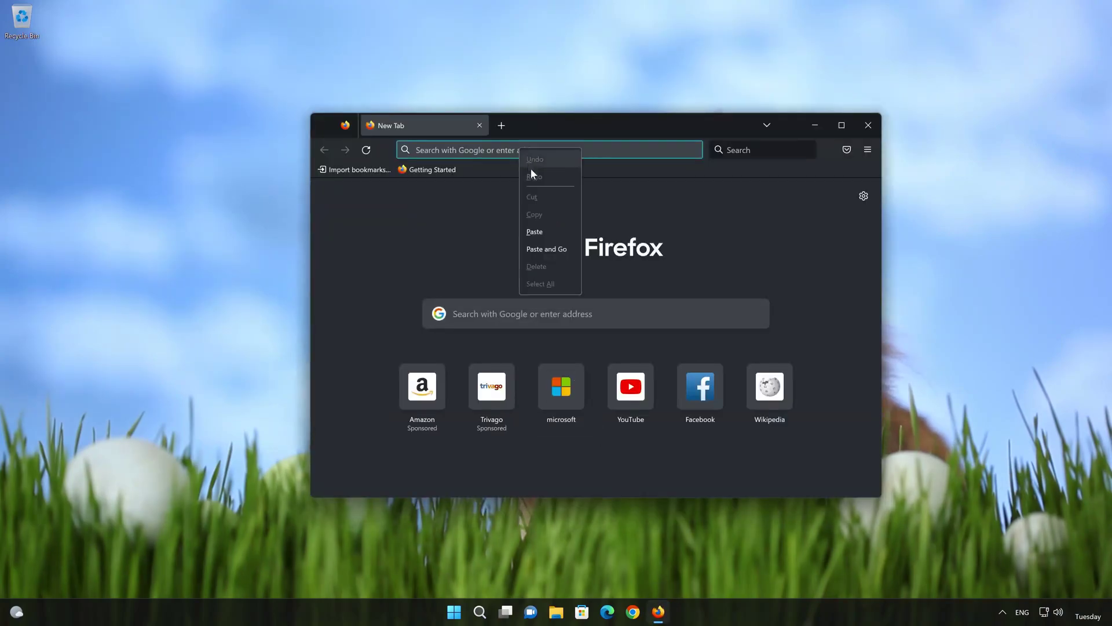
pyautogui.click(551, 248)
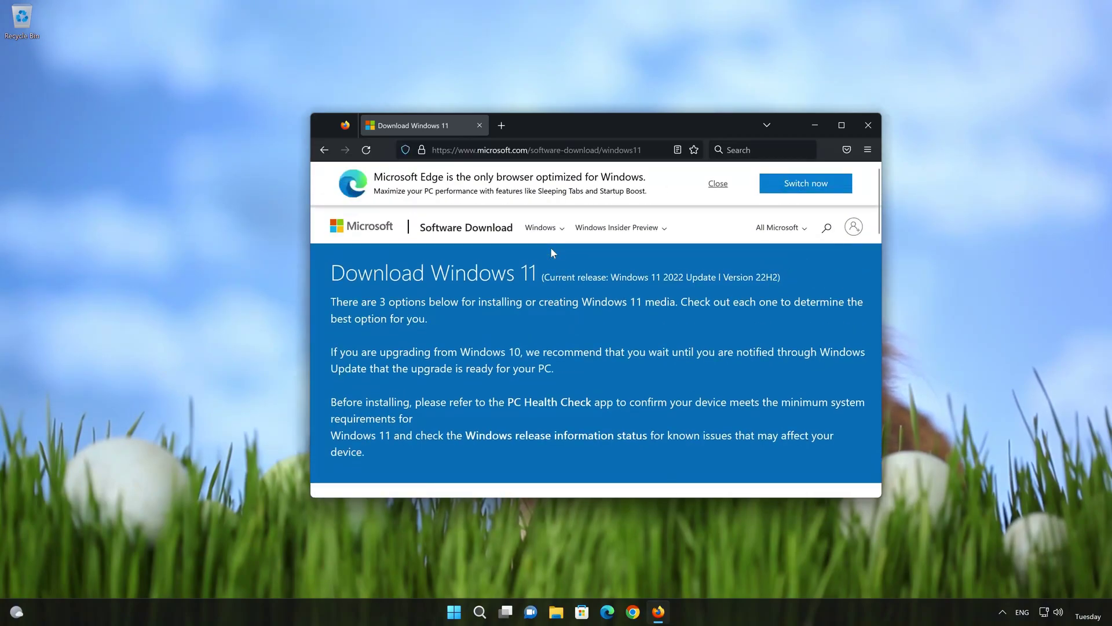
# - Download the media creation tool offered under Create Windows 11 Installation Media, and close the browser
pyautogui.scroll(-5, 552, 251)
pyautogui.scroll(-2, 553, 258)
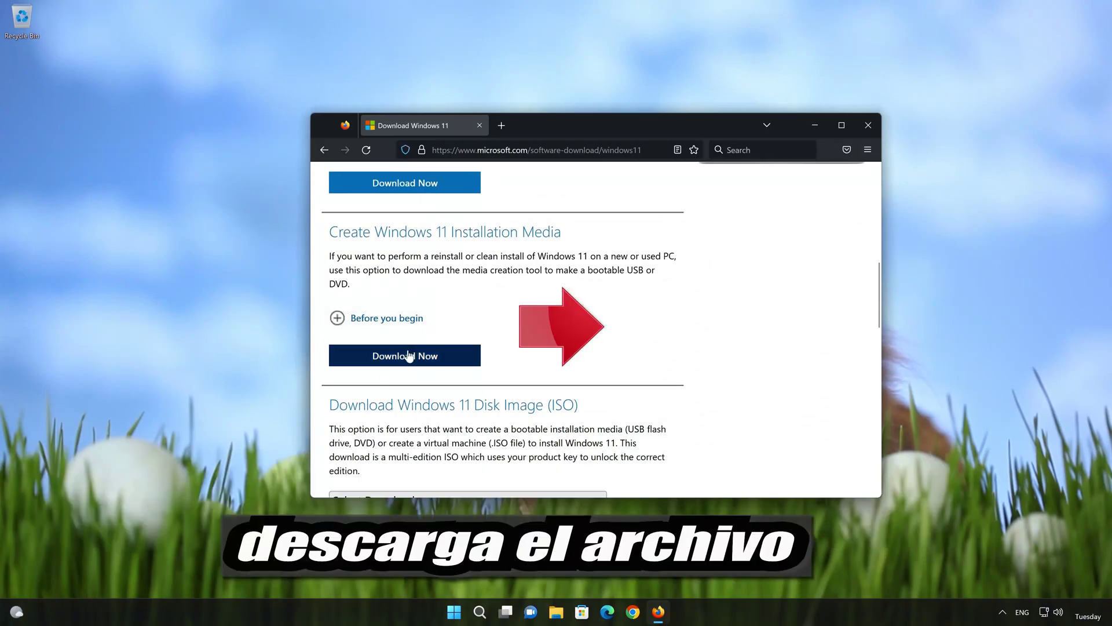
pyautogui.click(427, 363)
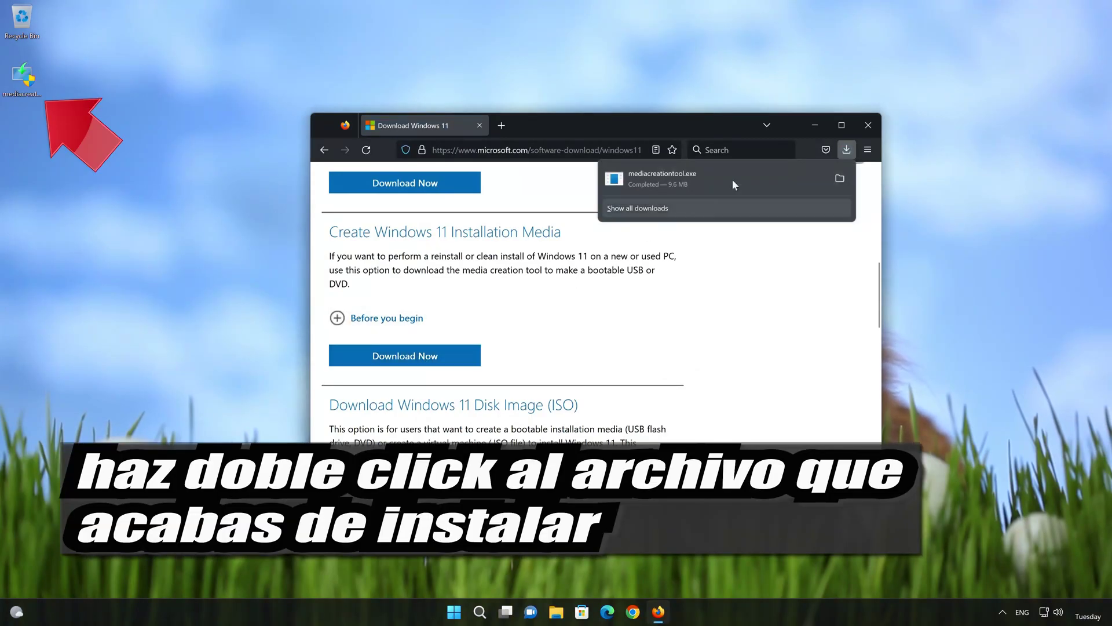
pyautogui.click(865, 126)
pyautogui.click(864, 126)
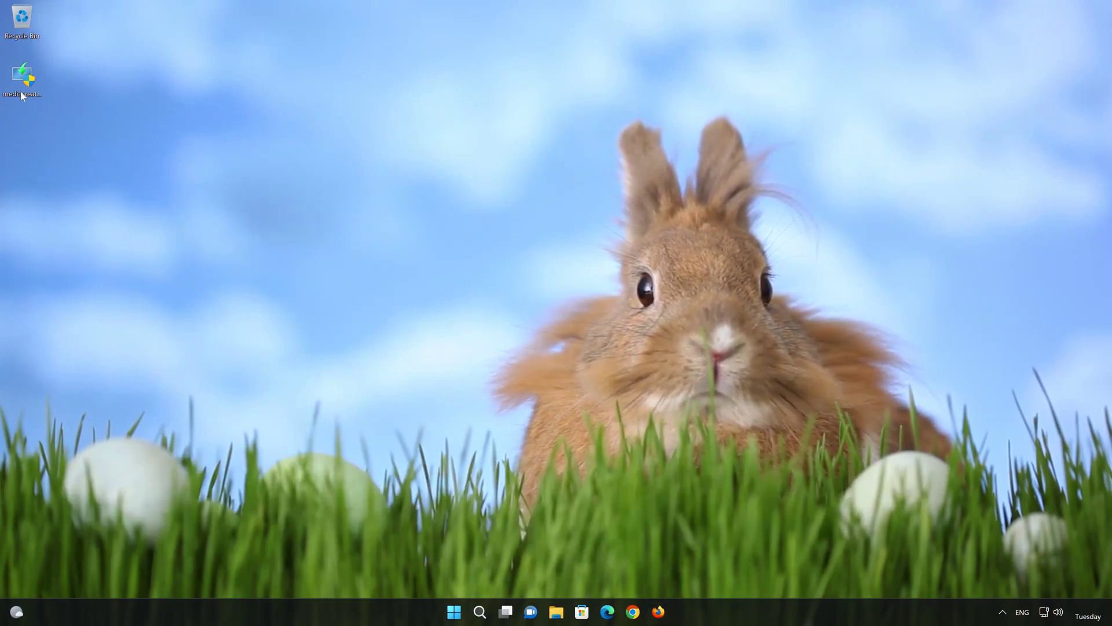
# - Run the downloaded mediacreationtool with permission granted, accepting its license terms and the recommended language and edition
pyautogui.doubleClick(22, 92)
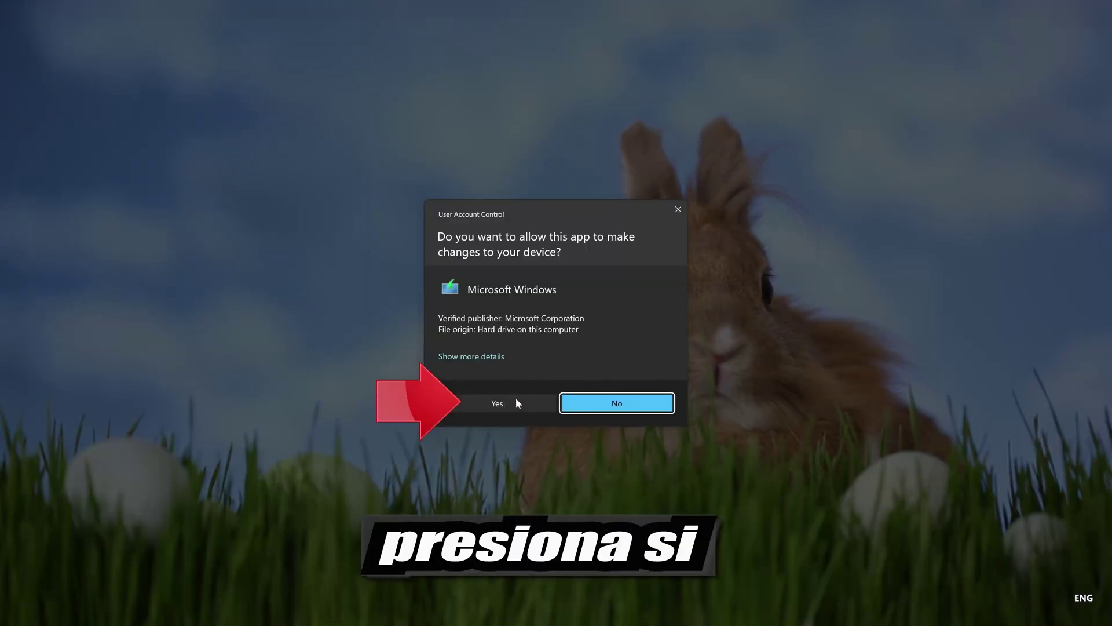
pyautogui.click(493, 405)
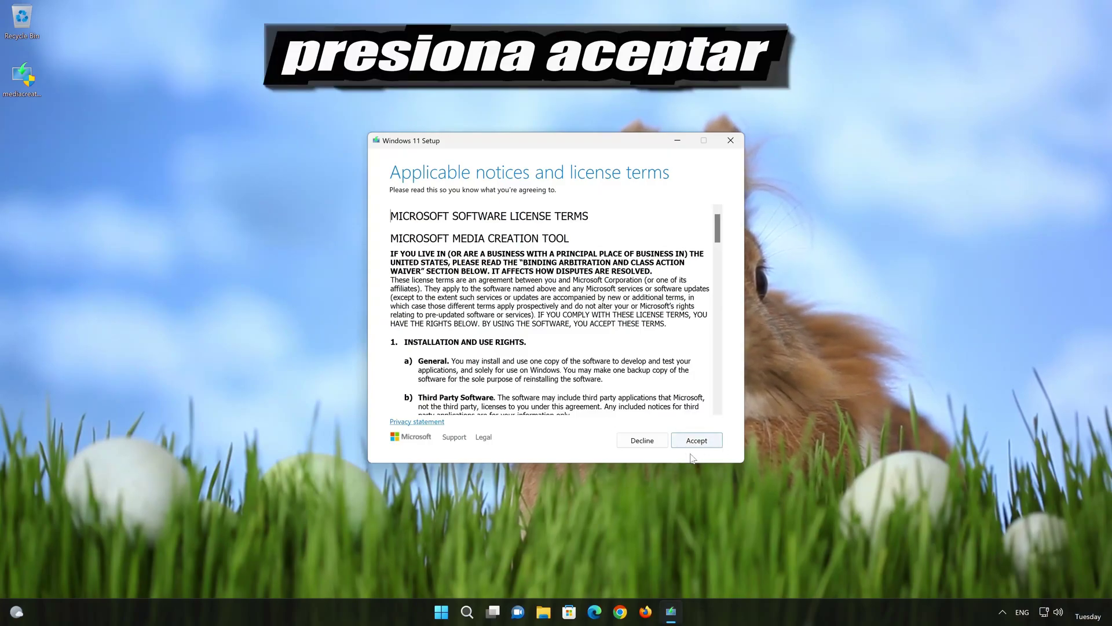
pyautogui.click(700, 444)
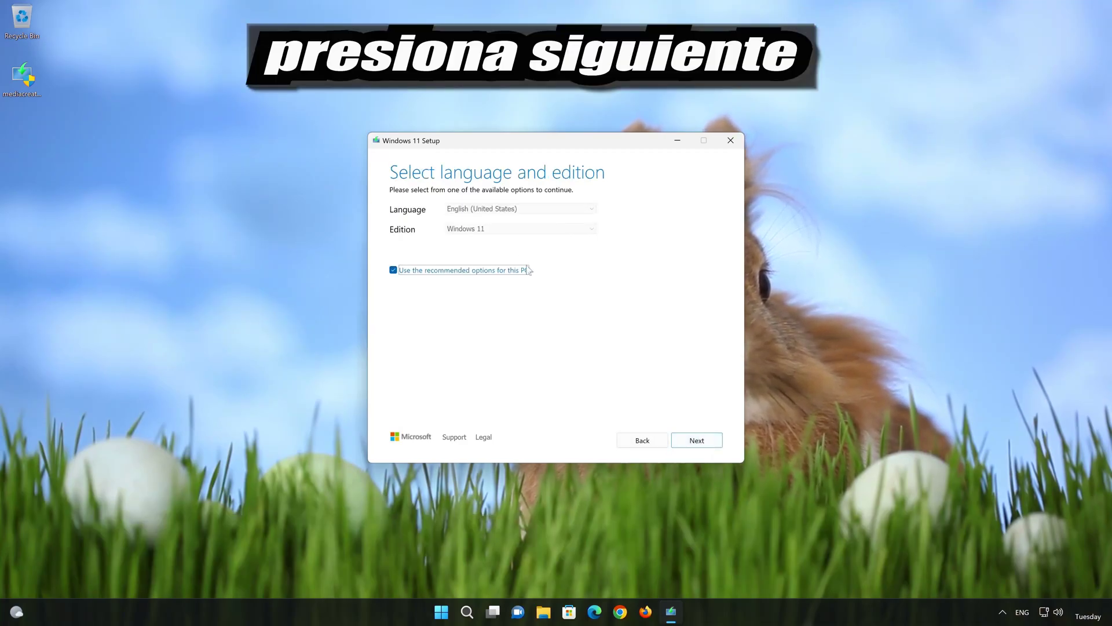
pyautogui.click(709, 443)
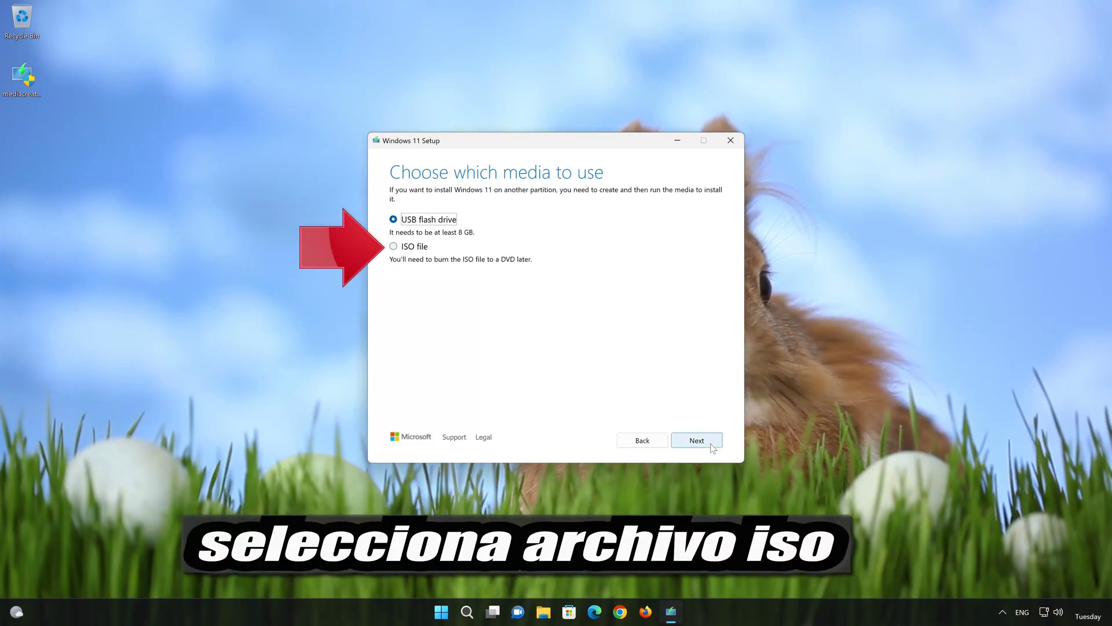
# - Choose ISO file as the media, save it to the Desktop as Windows 11, and finish the tool once the file is created
pyautogui.click(400, 247)
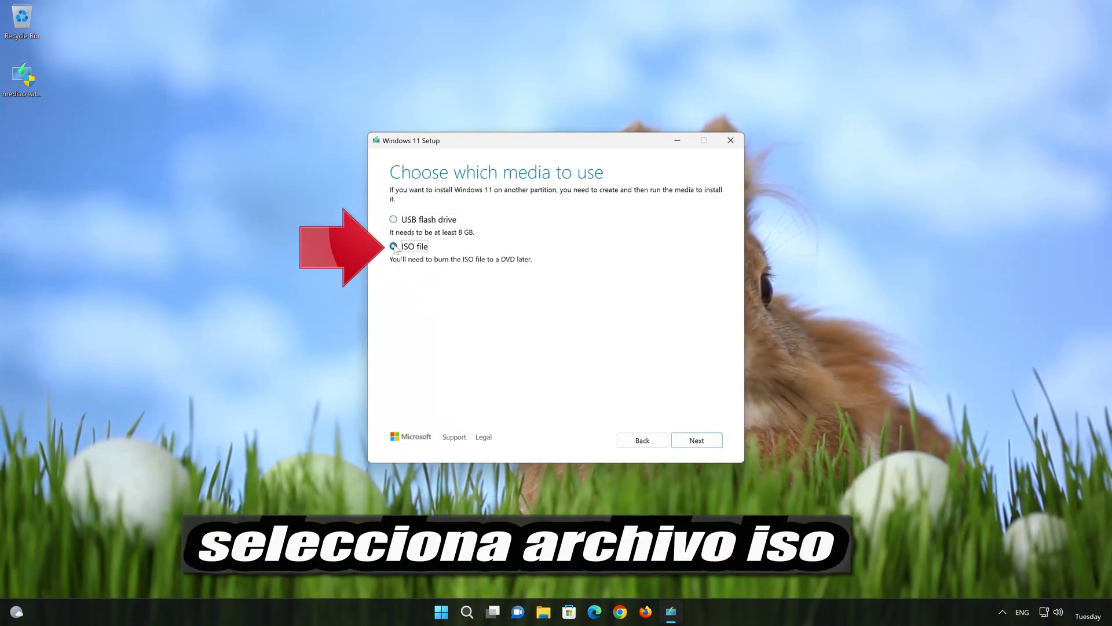
pyautogui.click(696, 440)
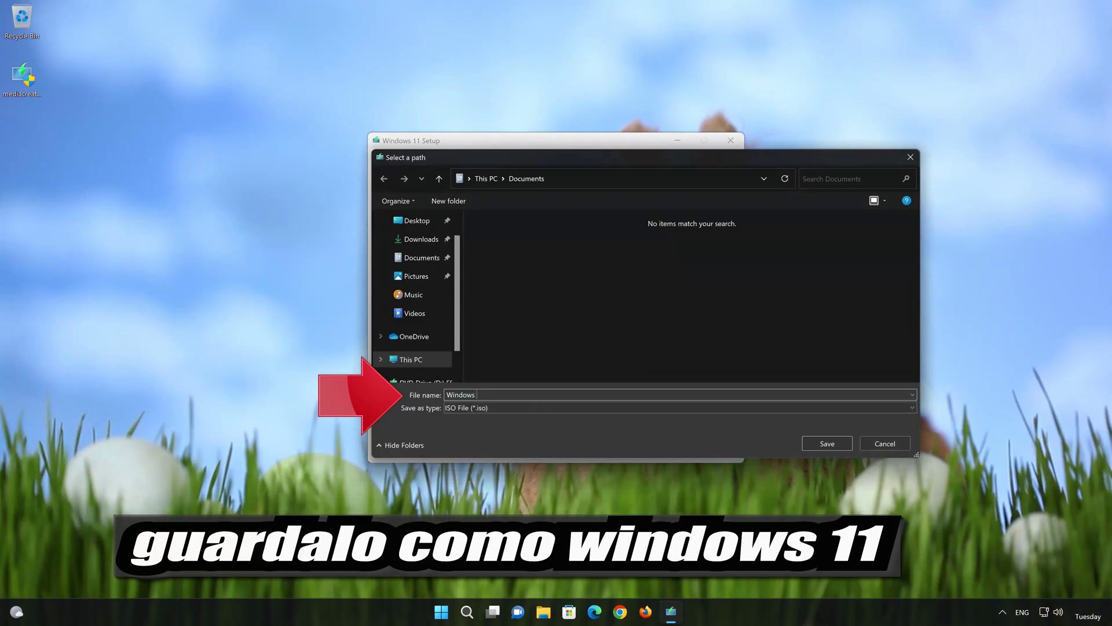
pyautogui.write('11')
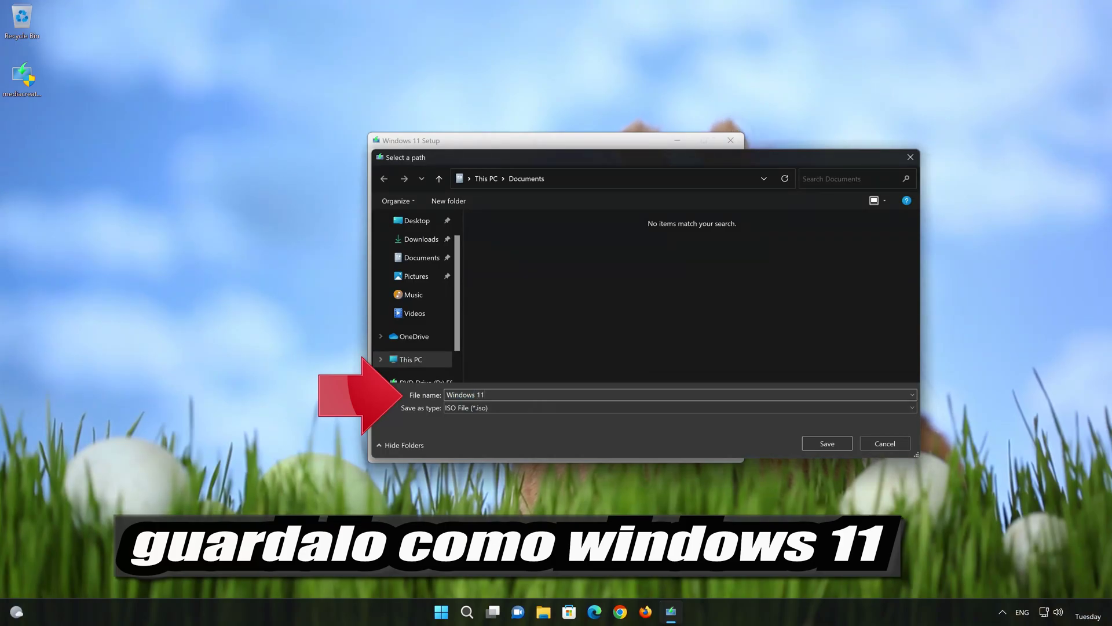
pyautogui.click(422, 221)
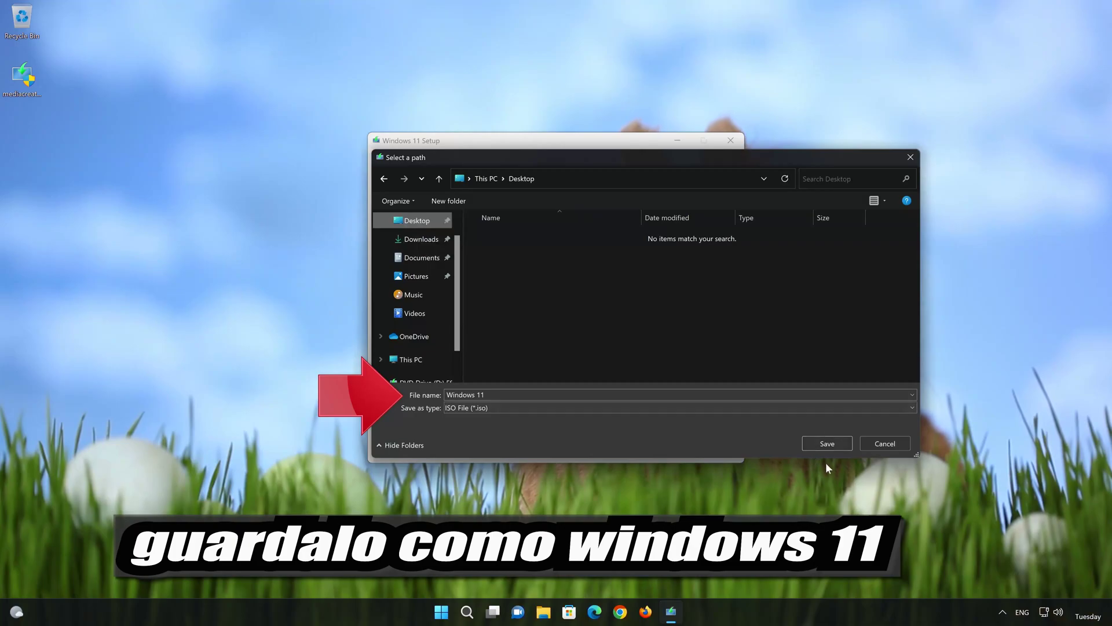
pyautogui.click(837, 443)
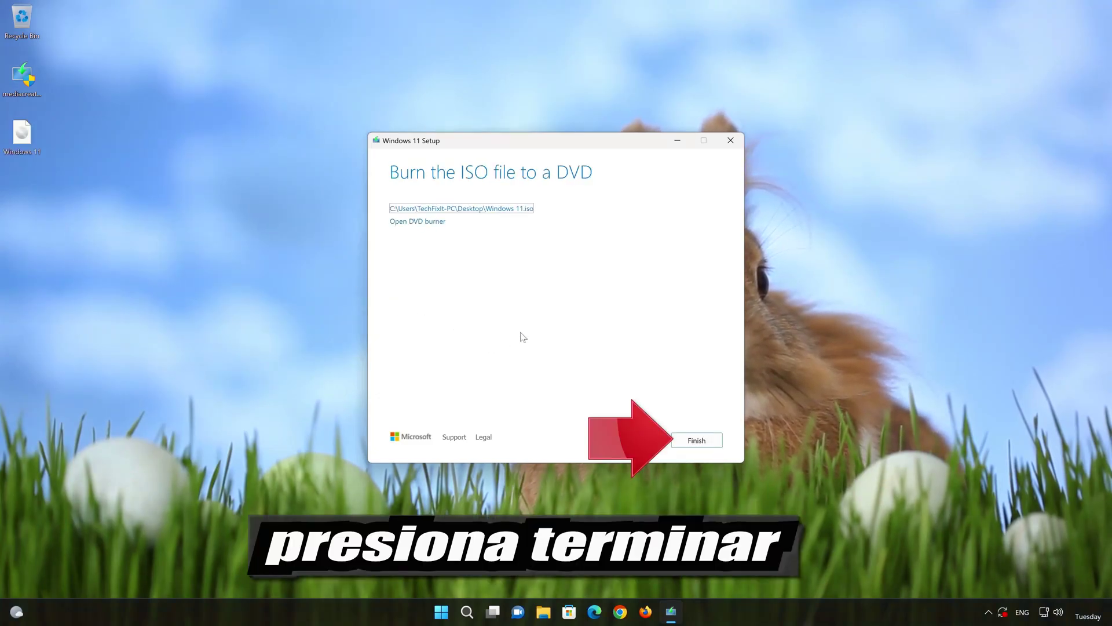
pyautogui.click(696, 440)
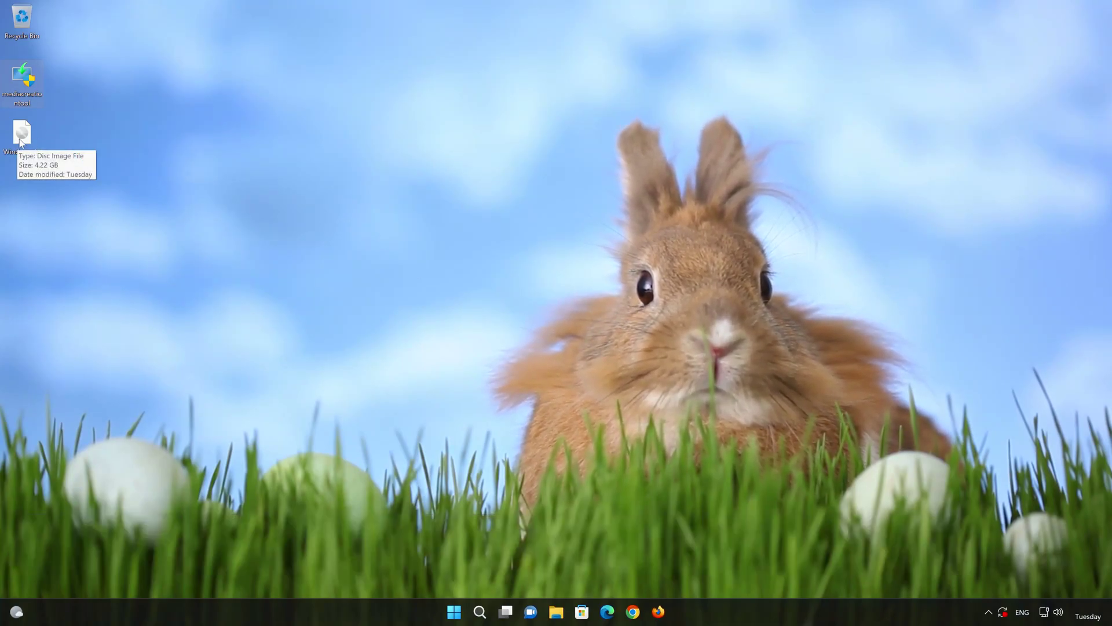
# - Mount the Windows 11 ISO from the desktop and run its setup application with permission granted, closing the drive window
pyautogui.doubleClick(22, 134)
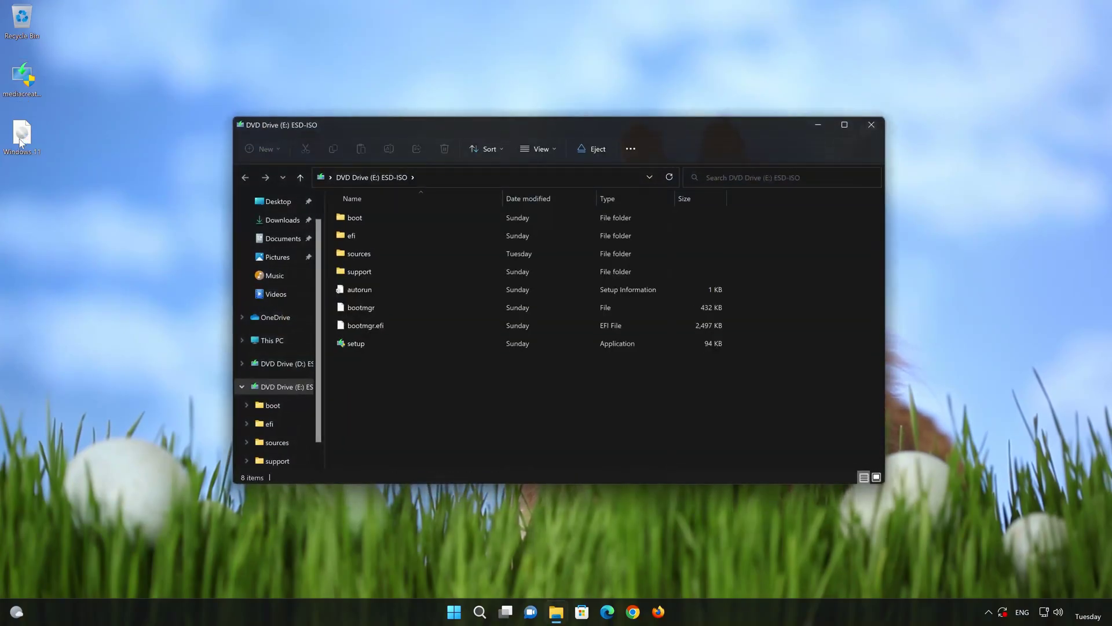
pyautogui.click(358, 343)
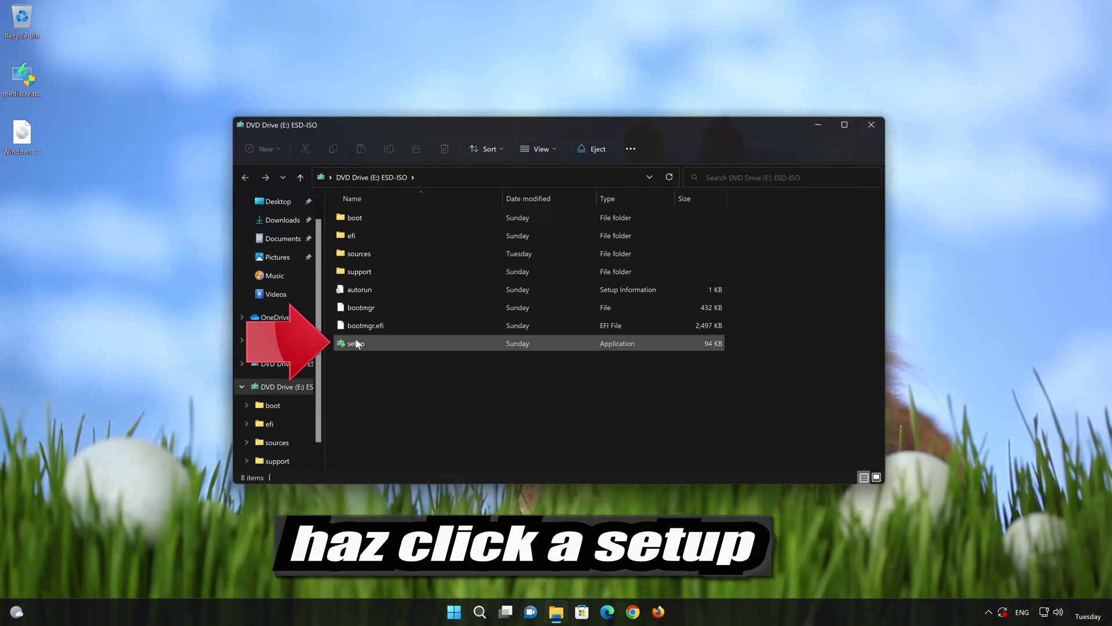
pyautogui.doubleClick(416, 342)
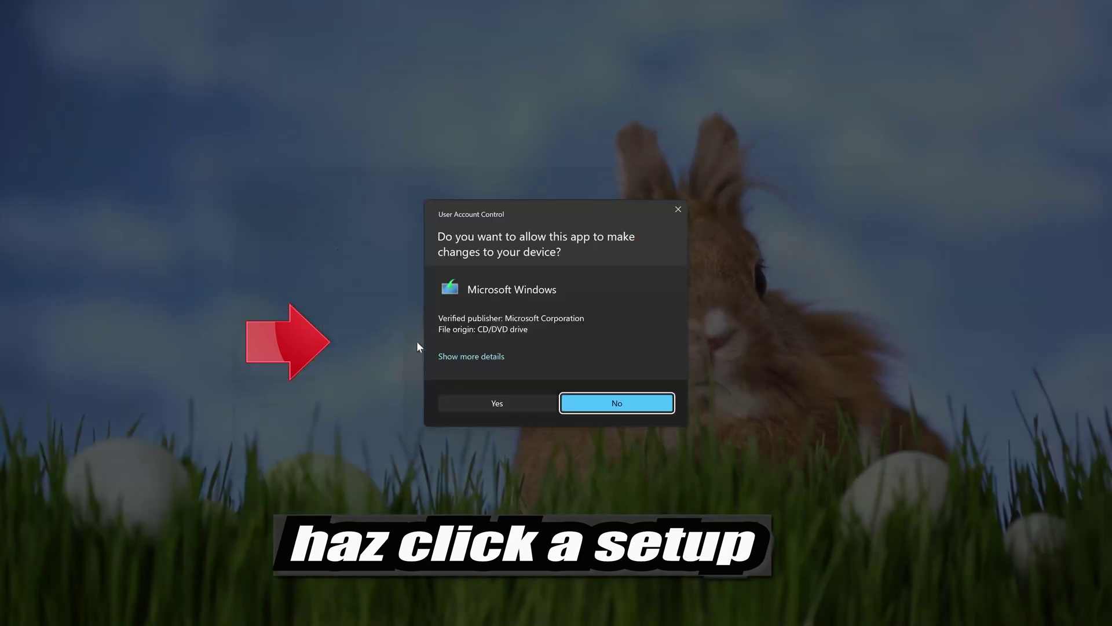
pyautogui.click(494, 404)
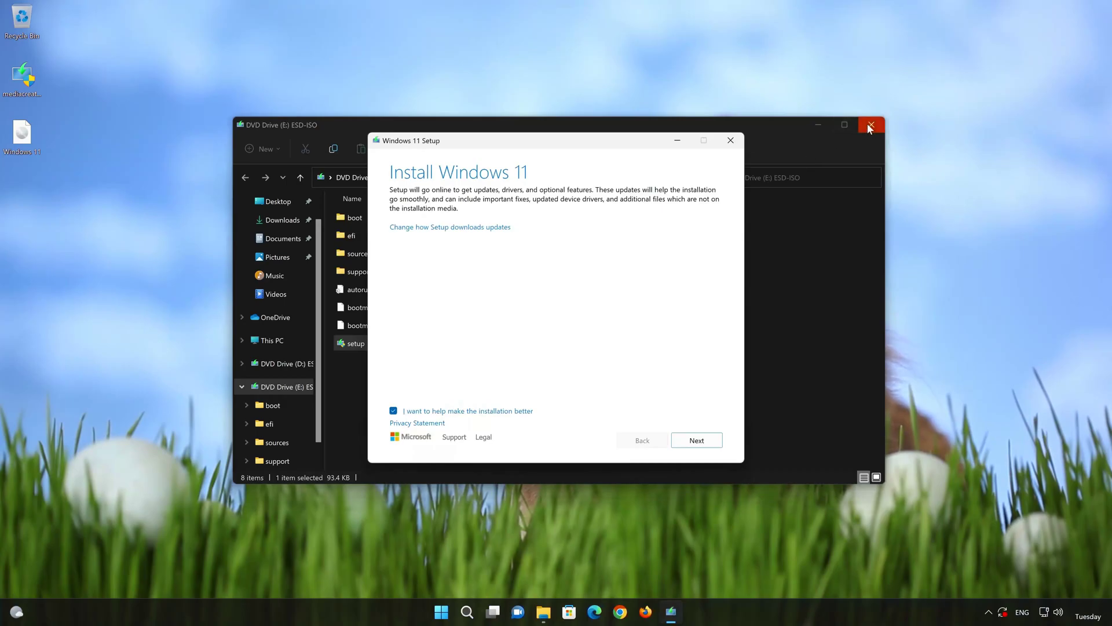
pyautogui.click(869, 126)
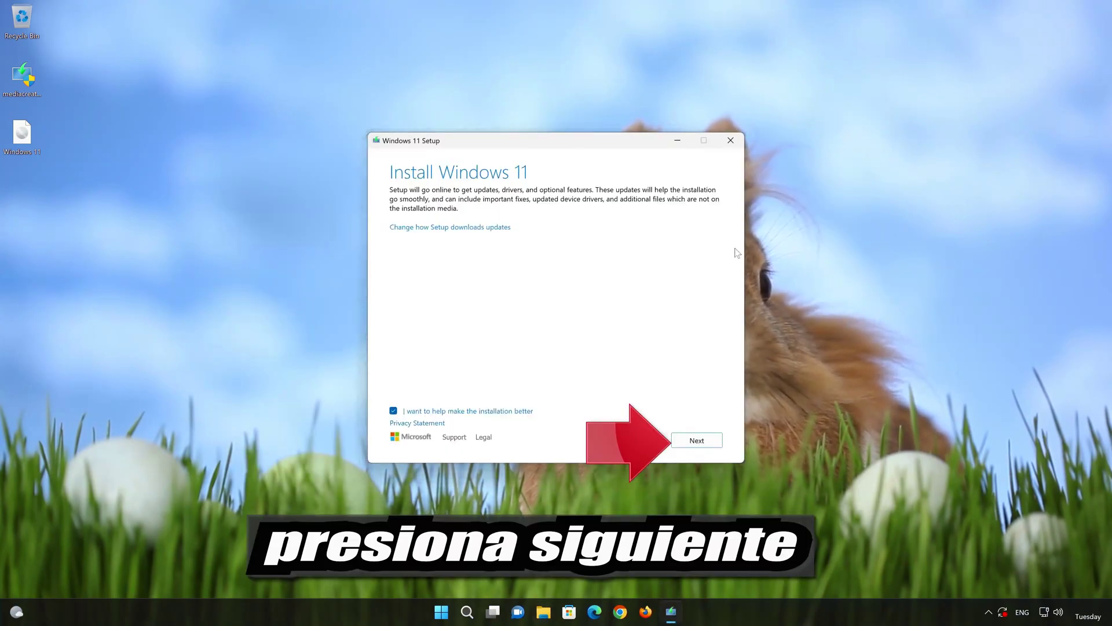
# - Accept the Windows 11 Setup license terms and start installing Windows 11 Pro while keeping personal files and apps
pyautogui.click(697, 440)
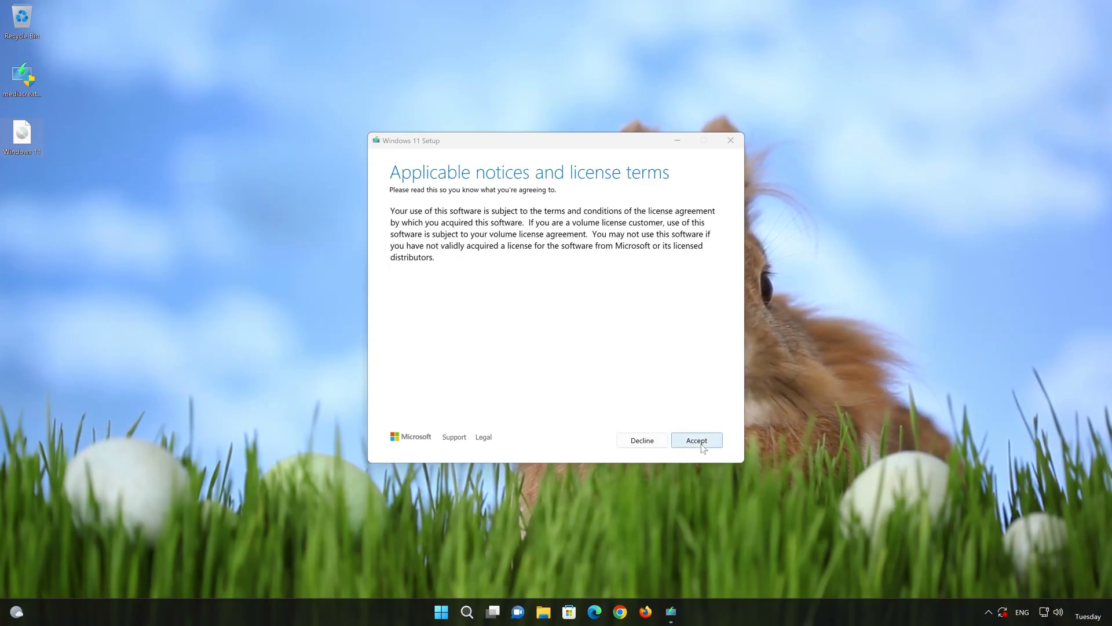
pyautogui.click(701, 444)
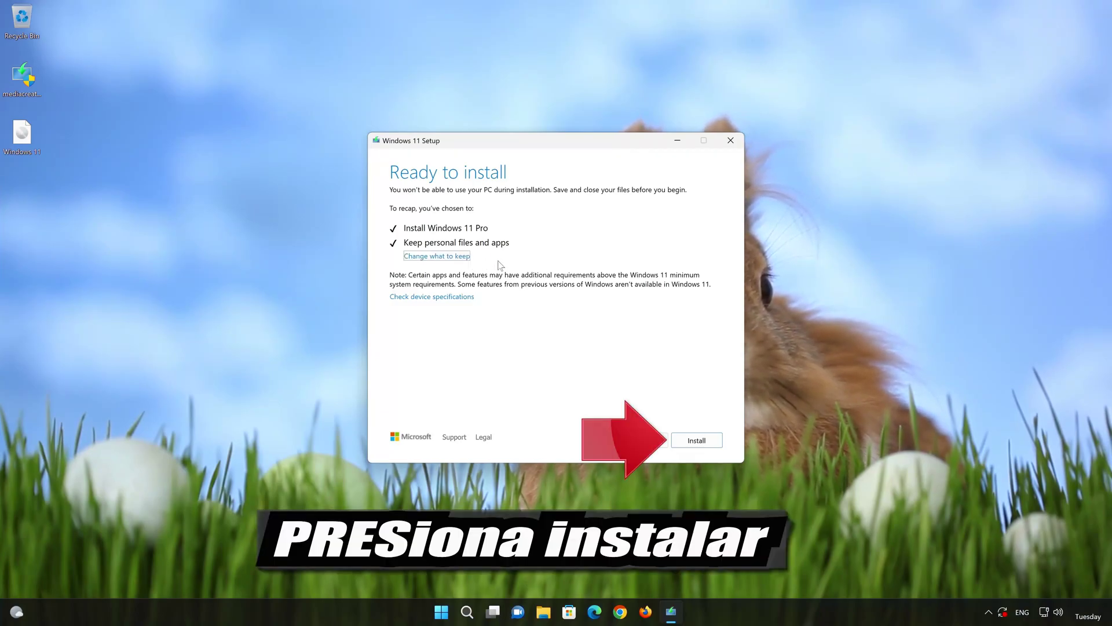
pyautogui.click(710, 443)
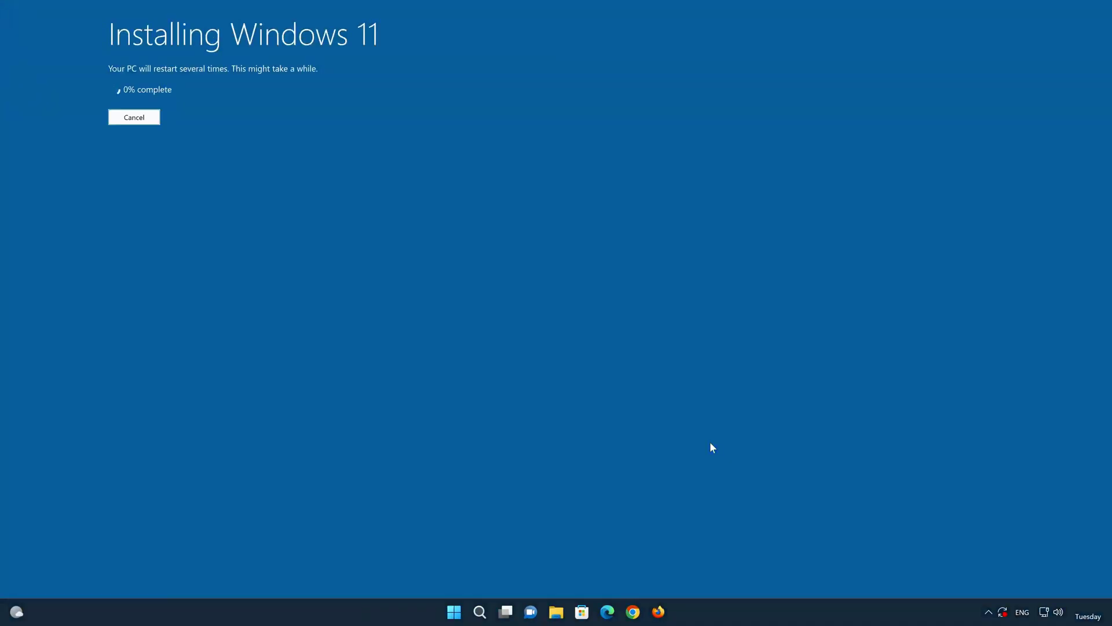